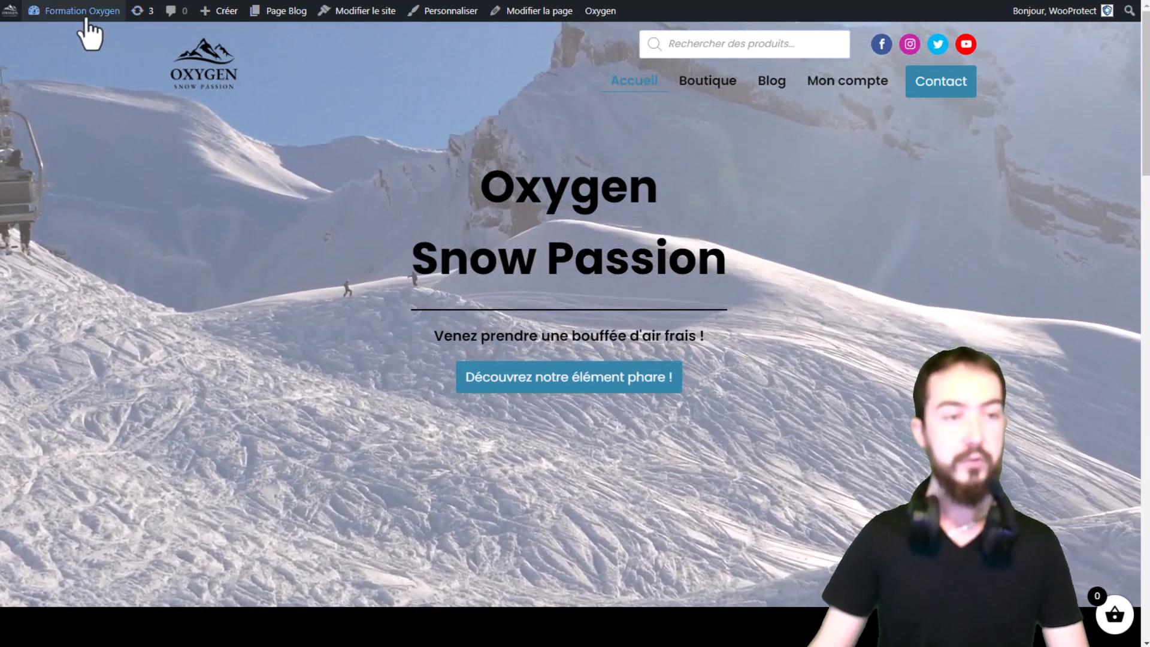
Open the Branda Pro Emails settings from the WordPress dashboard.
{"action": "left_click", "coordinate": [69, 34]}
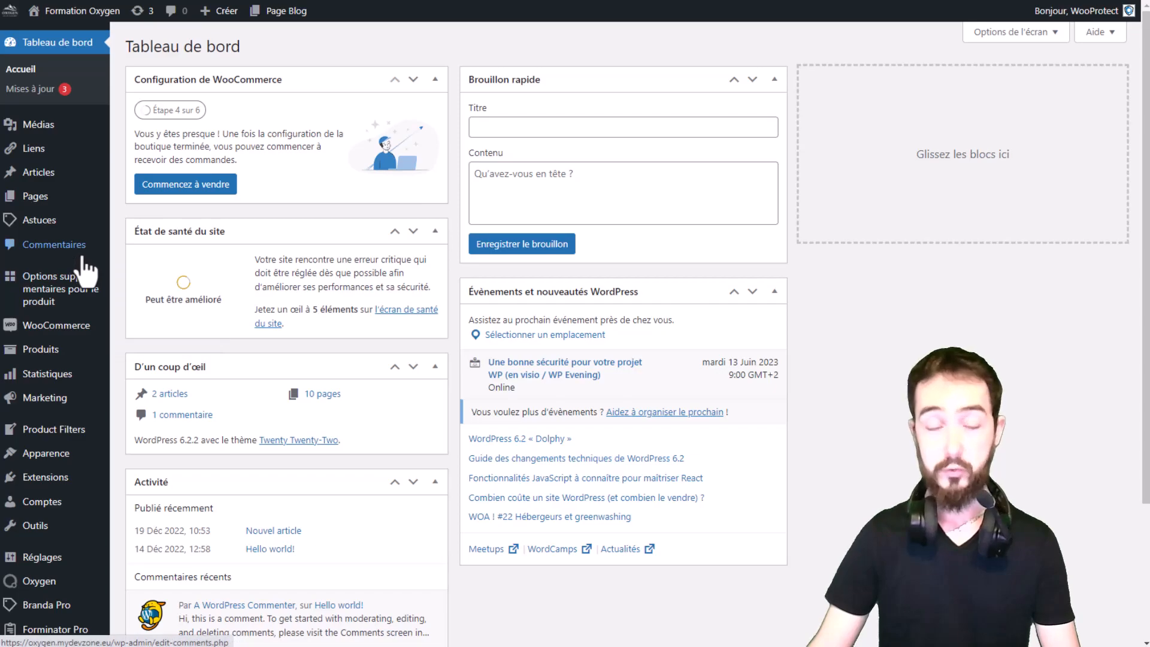
{"action": "scroll", "coordinate": [87, 270], "scroll_direction": "down", "scroll_amount": 2}
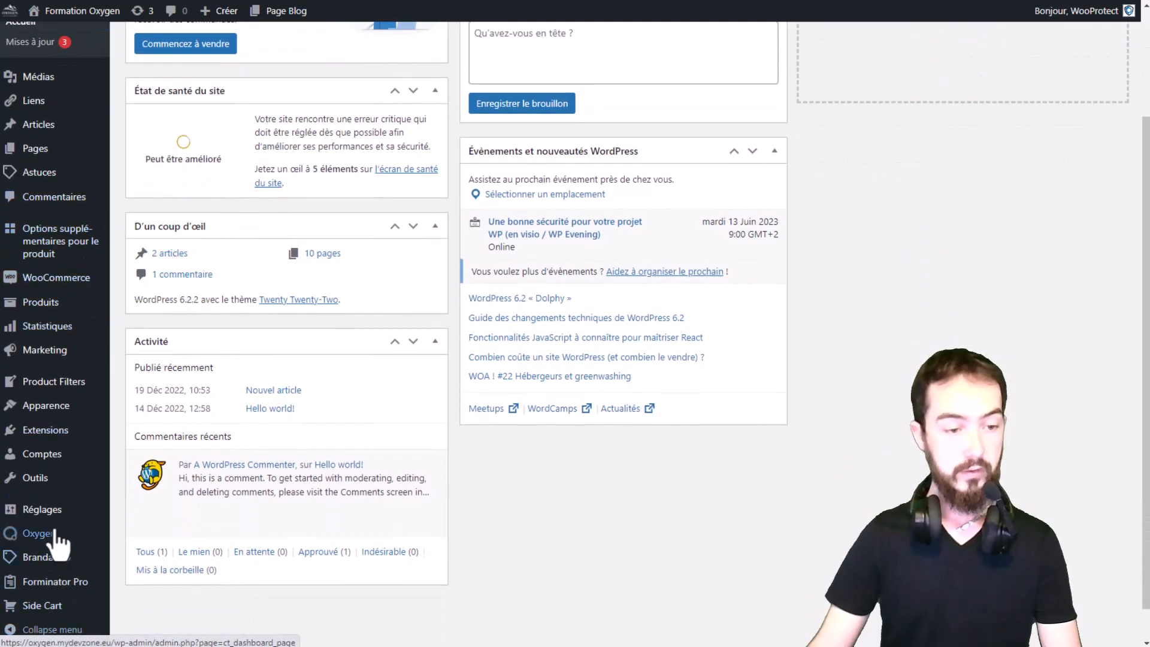
{"action": "mouse_move", "coordinate": [55, 536]}
{"action": "mouse_move", "coordinate": [57, 557]}
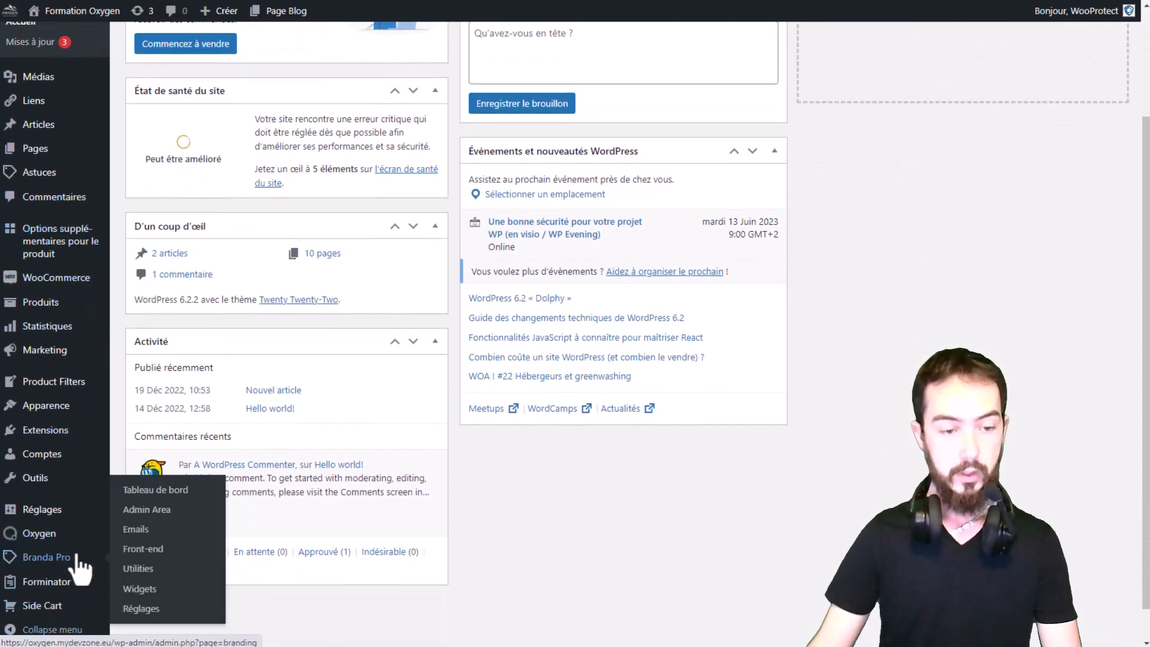
{"action": "left_click", "coordinate": [142, 533]}
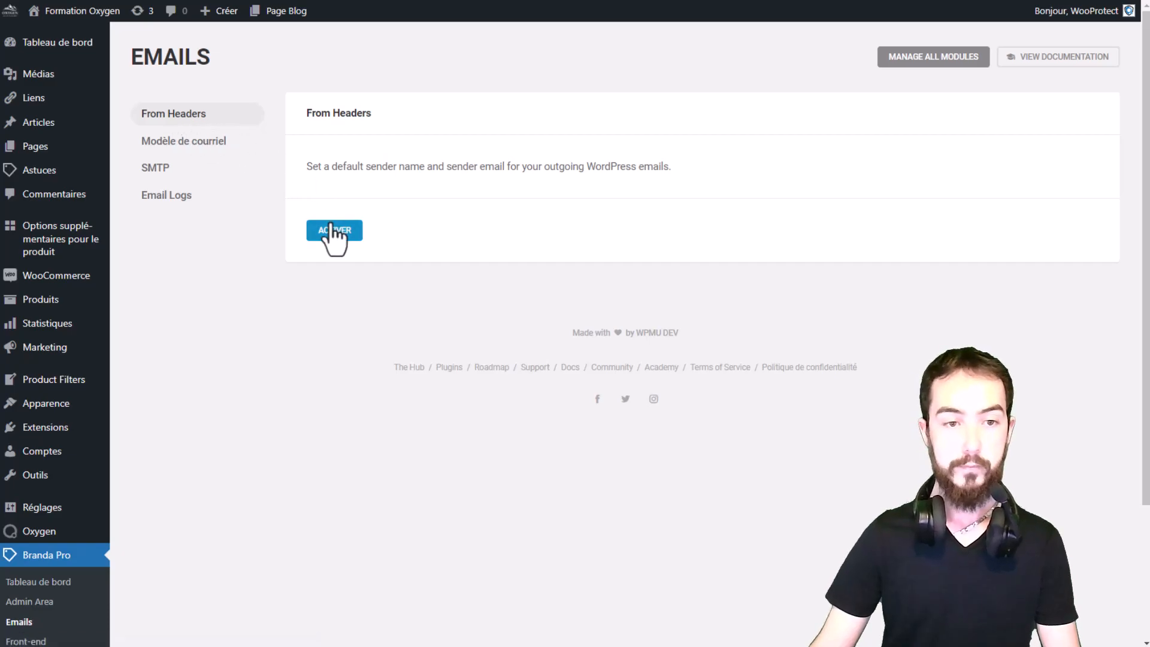
Activate the From Headers email module.
{"action": "left_click_drag", "start_coordinate": [315, 172], "coordinate": [545, 163]}
{"action": "left_click", "coordinate": [386, 207]}
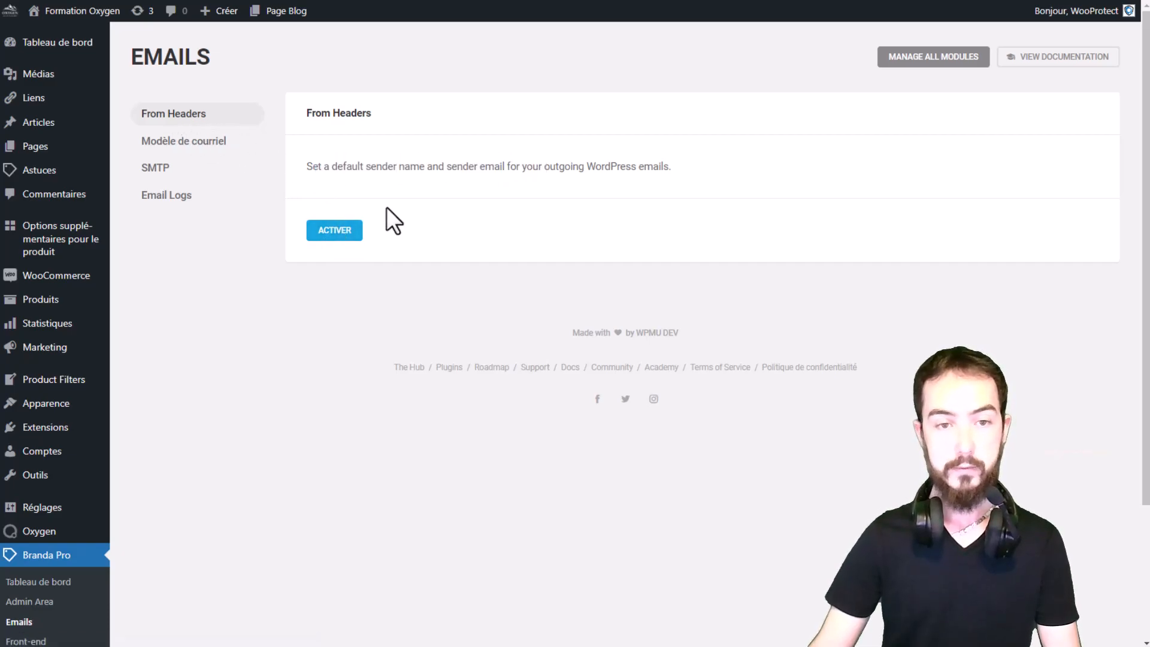
{"action": "left_click", "coordinate": [344, 235]}
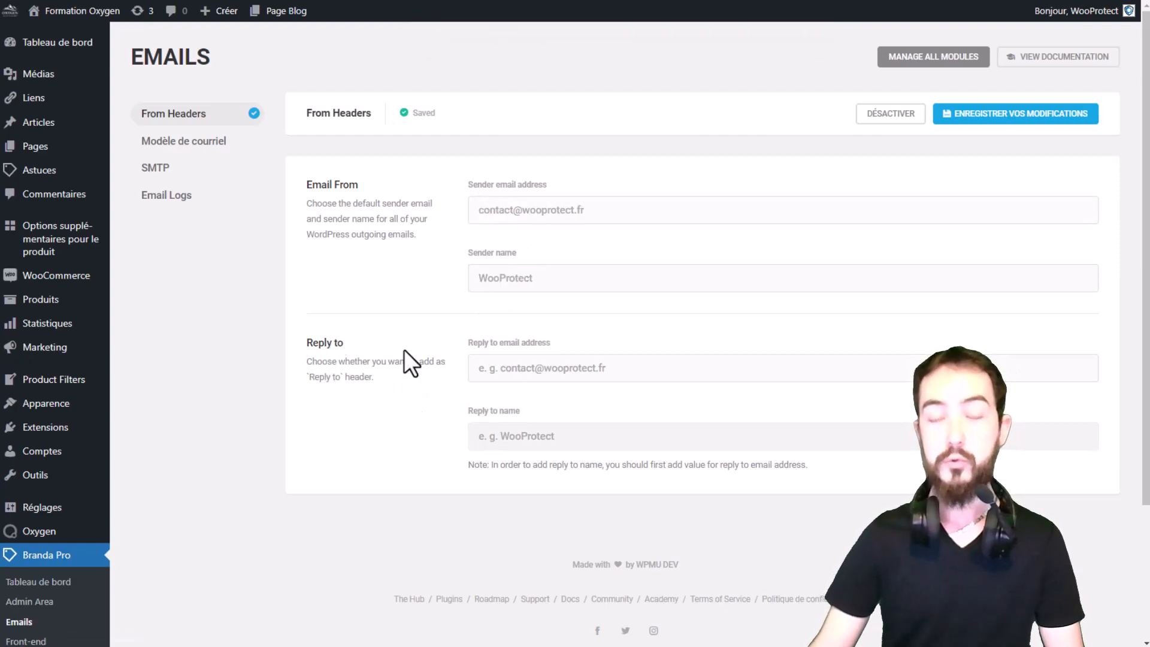
Translate the page into French to read the From Headers field descriptions.
{"action": "right_click", "coordinate": [476, 174]}
{"action": "left_click", "coordinate": [526, 339]}
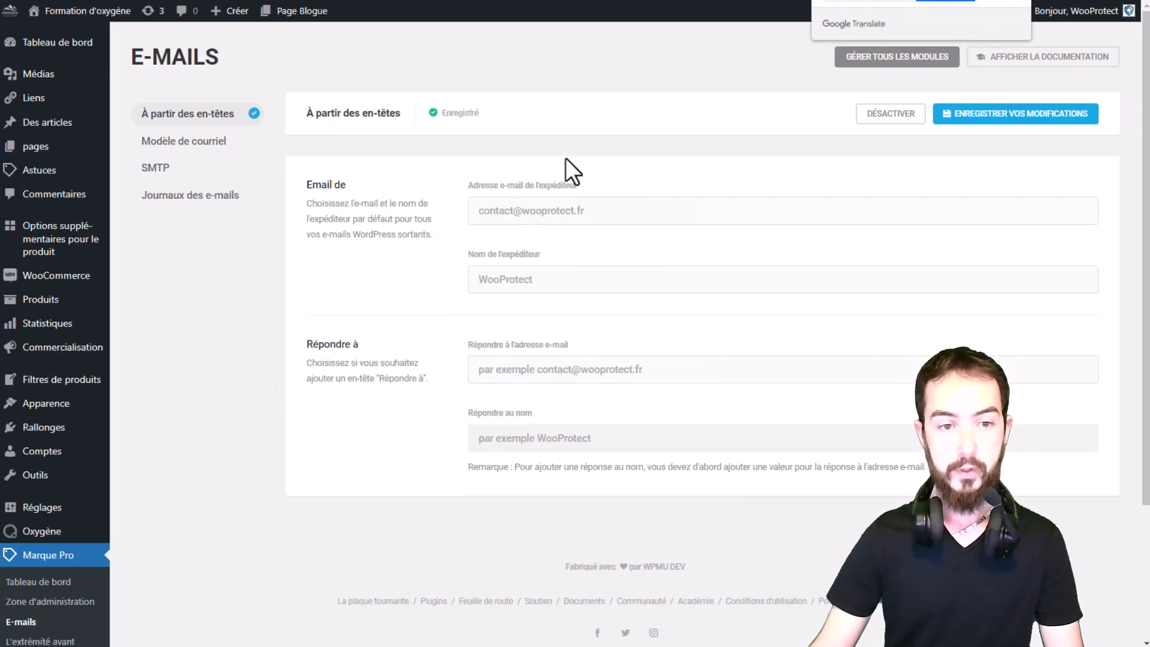
{"action": "left_click_drag", "start_coordinate": [332, 205], "coordinate": [412, 219]}
{"action": "left_click", "coordinate": [384, 207]}
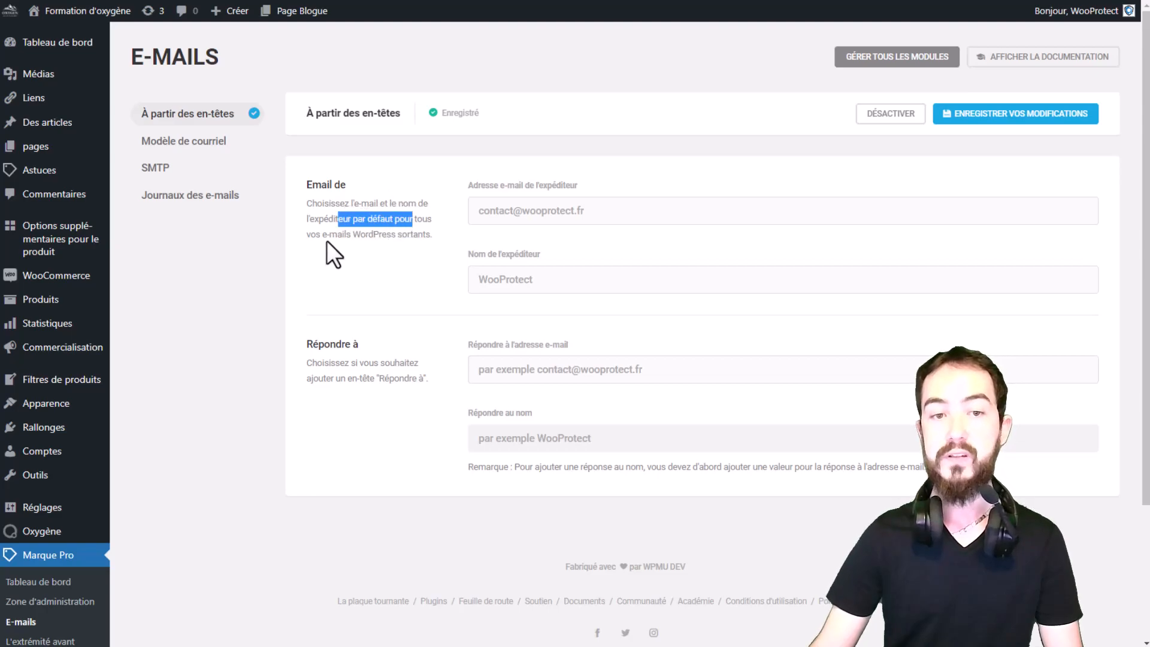
Set the sender name to the presenter's first name followed by WooProtect.
{"action": "left_click", "coordinate": [326, 242]}
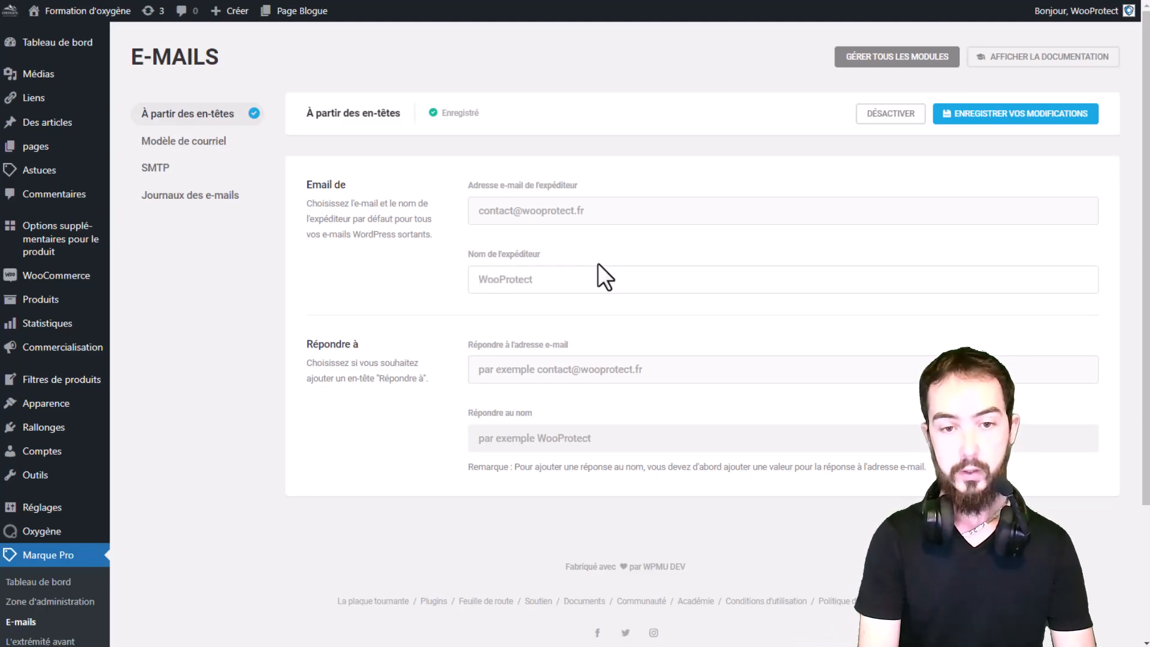
{"action": "type", "text": "Stephen WooProtect"}
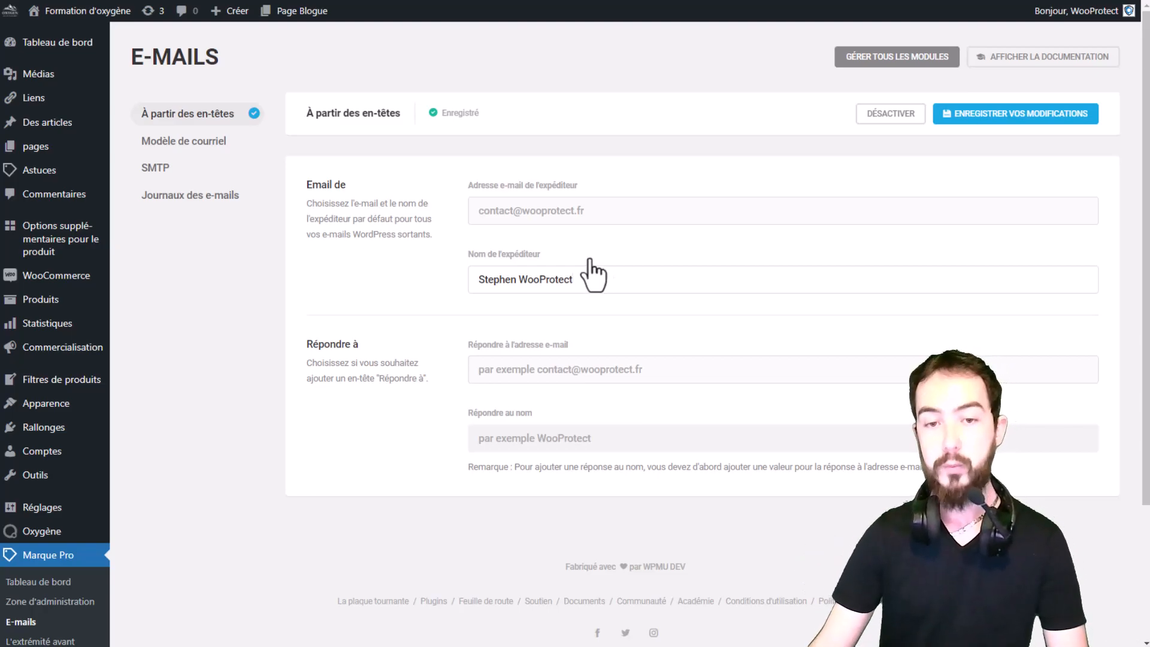
Enter the company's info address as the reply-to e-mail address.
{"action": "scroll", "coordinate": [600, 246], "scroll_direction": "down", "scroll_amount": 1}
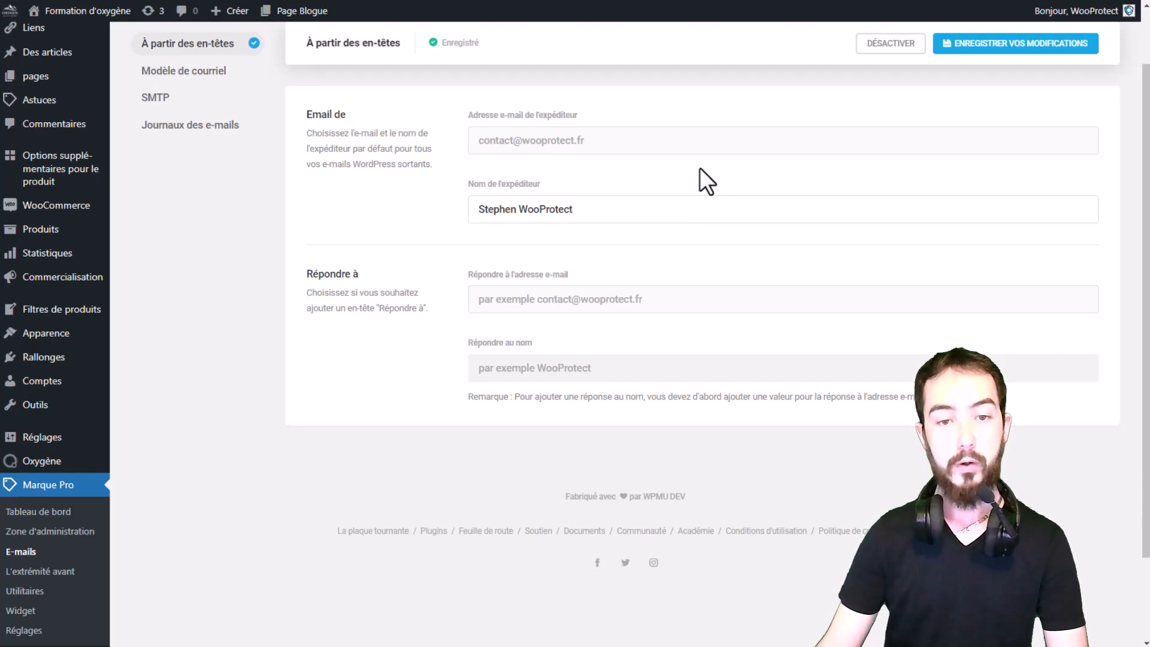
{"action": "scroll", "coordinate": [696, 167], "scroll_direction": "down", "scroll_amount": 1}
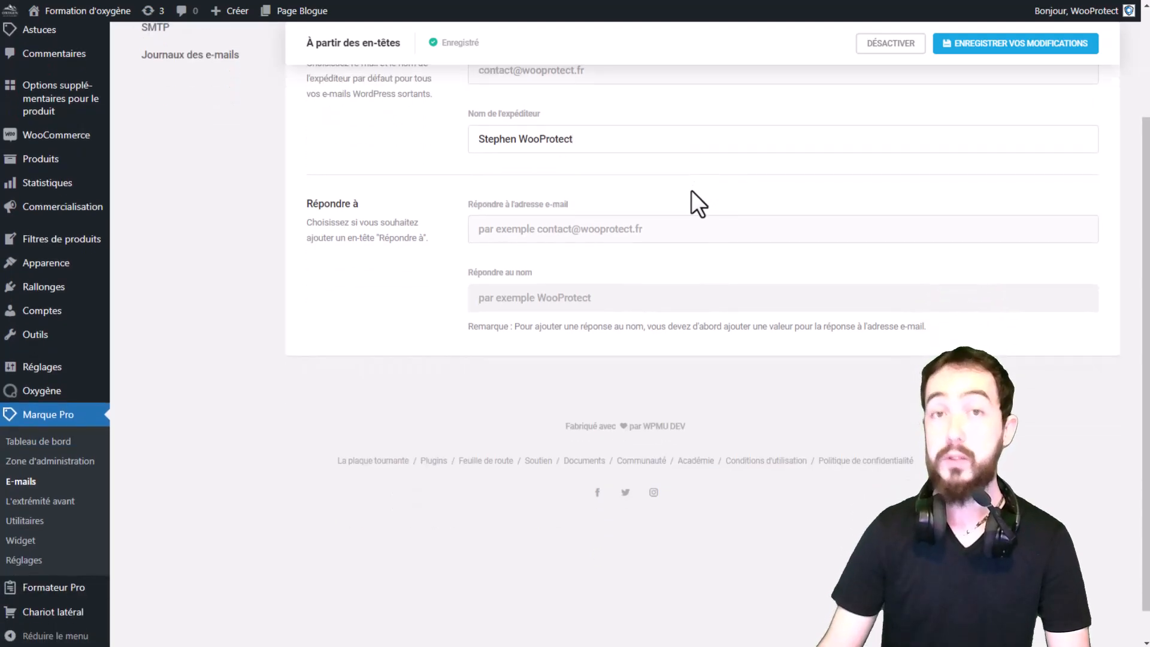
{"action": "scroll", "coordinate": [691, 193], "scroll_direction": "up", "scroll_amount": 1}
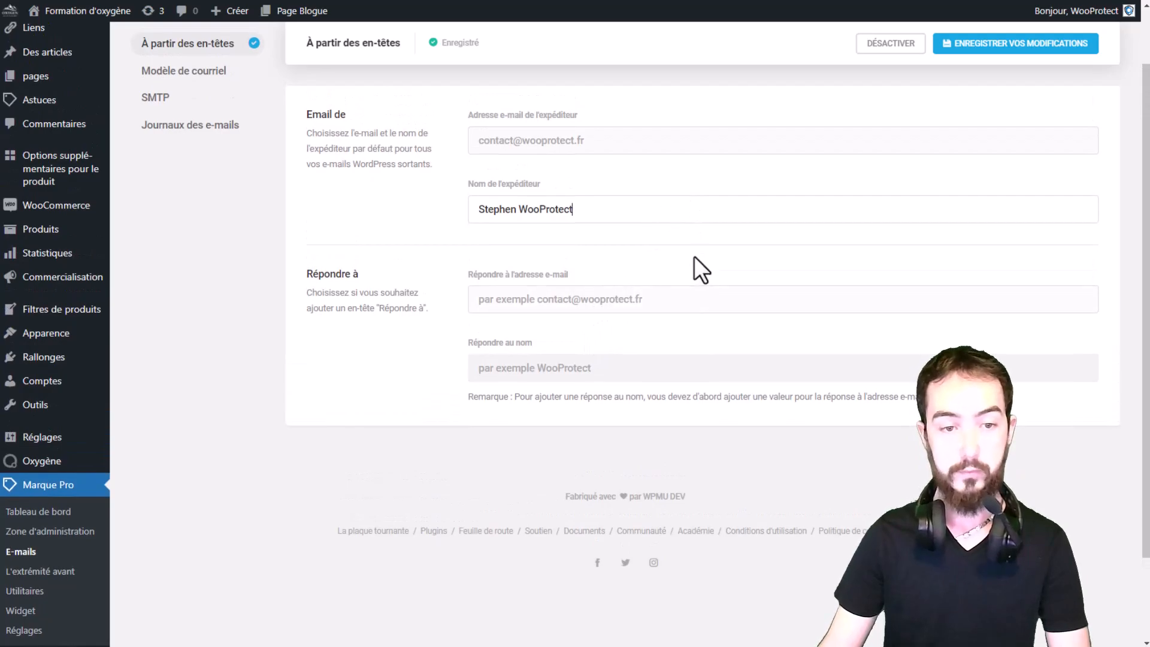
{"action": "left_click", "coordinate": [596, 301]}
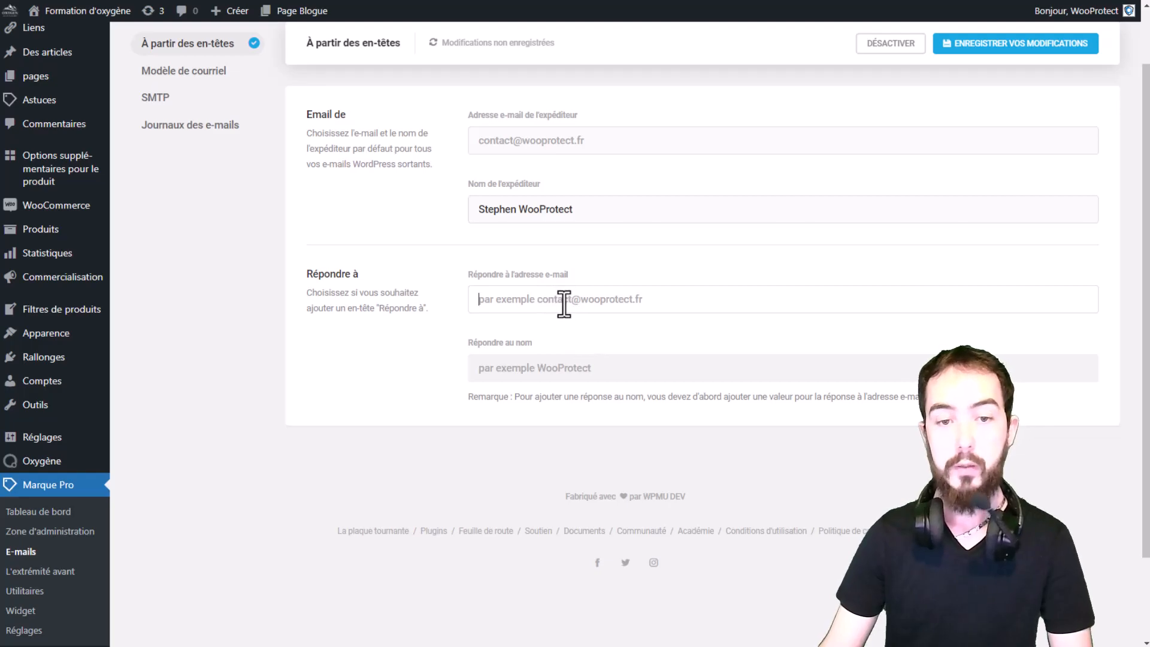
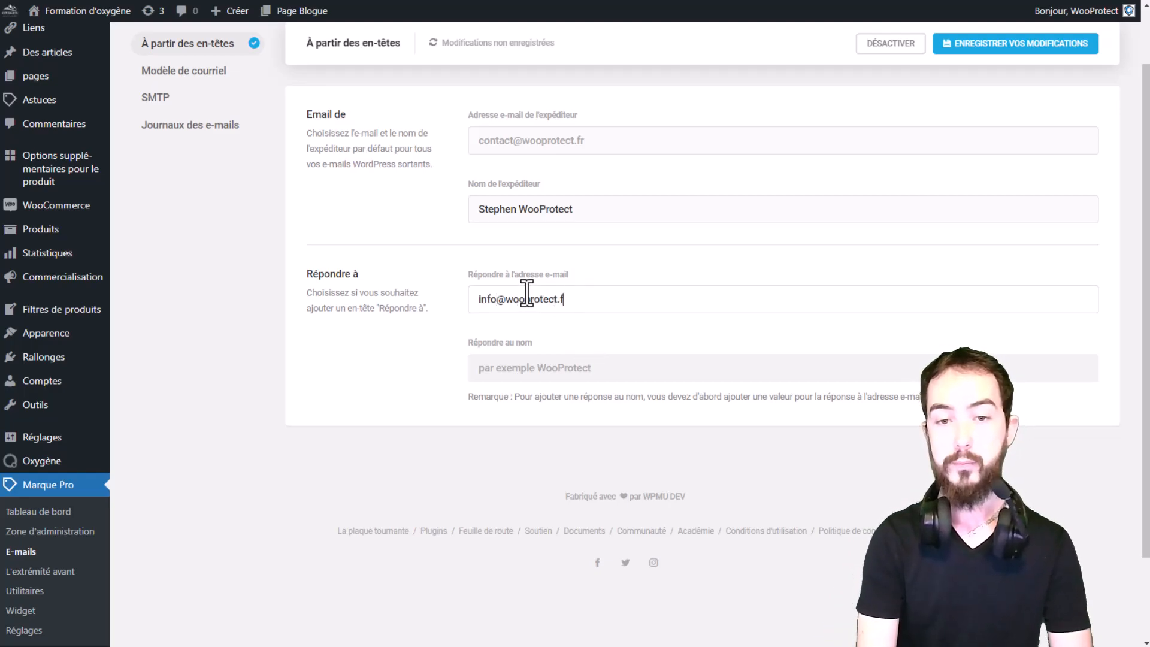
Save the From Headers changes, leaving the reply-to name empty.
{"action": "left_click", "coordinate": [578, 360]}
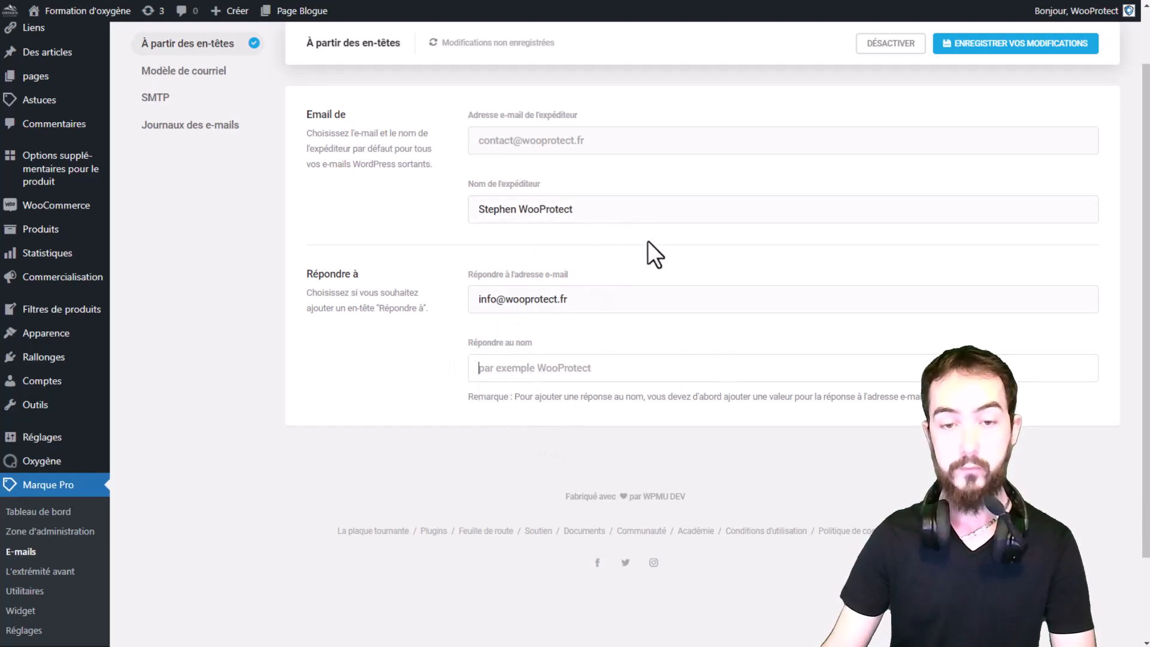
{"action": "scroll", "coordinate": [648, 239], "scroll_direction": "up", "scroll_amount": 2}
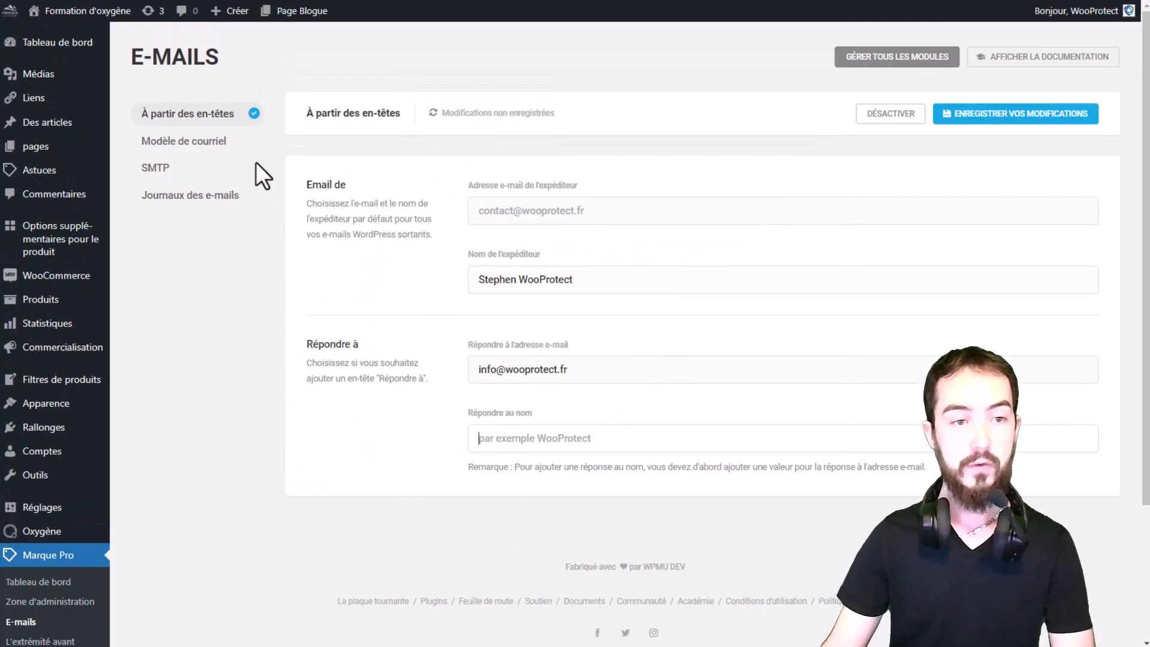
{"action": "left_click", "coordinate": [1046, 116]}
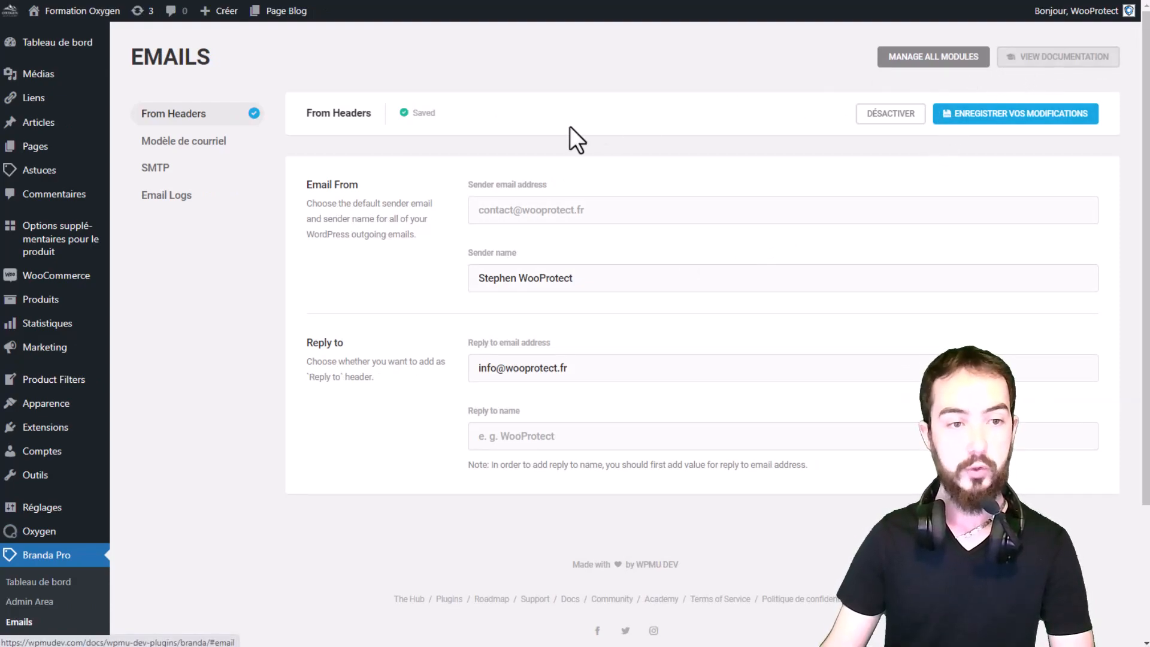
Open the email template section and activate the Modèle de courriel module.
{"action": "left_click", "coordinate": [199, 149]}
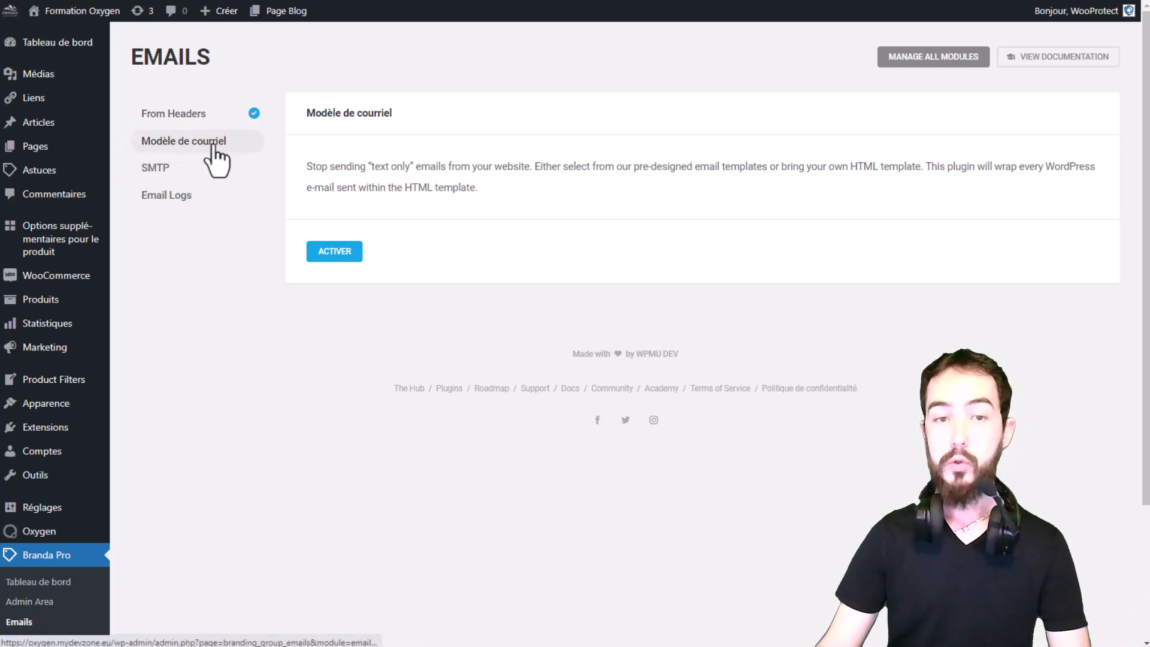
{"action": "left_click", "coordinate": [338, 255]}
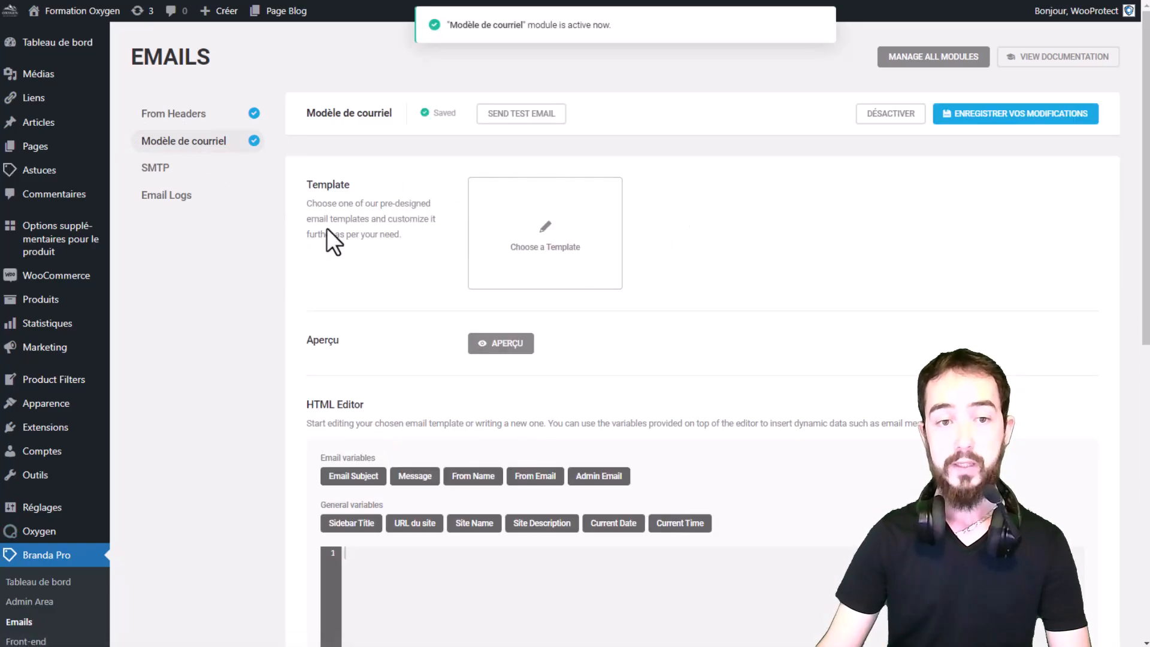
Choose the Disco pre-designed template for outgoing emails.
{"action": "left_click", "coordinate": [552, 254]}
{"action": "scroll", "coordinate": [419, 366], "scroll_direction": "down", "scroll_amount": 1}
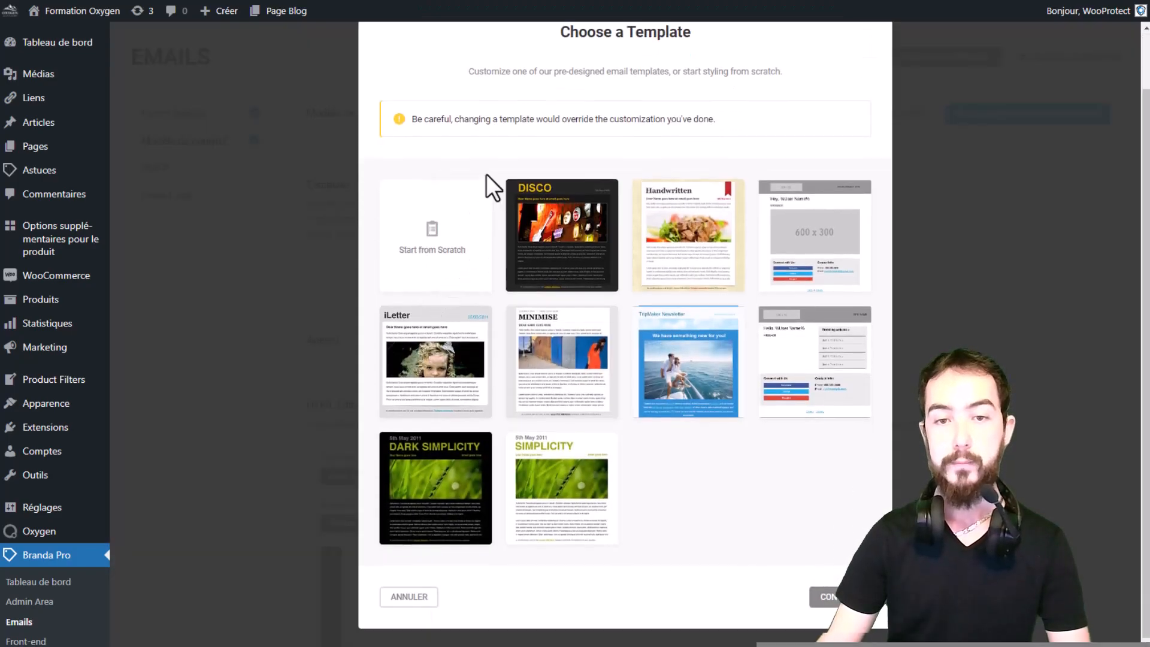
{"action": "left_click_drag", "start_coordinate": [487, 118], "coordinate": [640, 119]}
{"action": "left_click", "coordinate": [639, 118]}
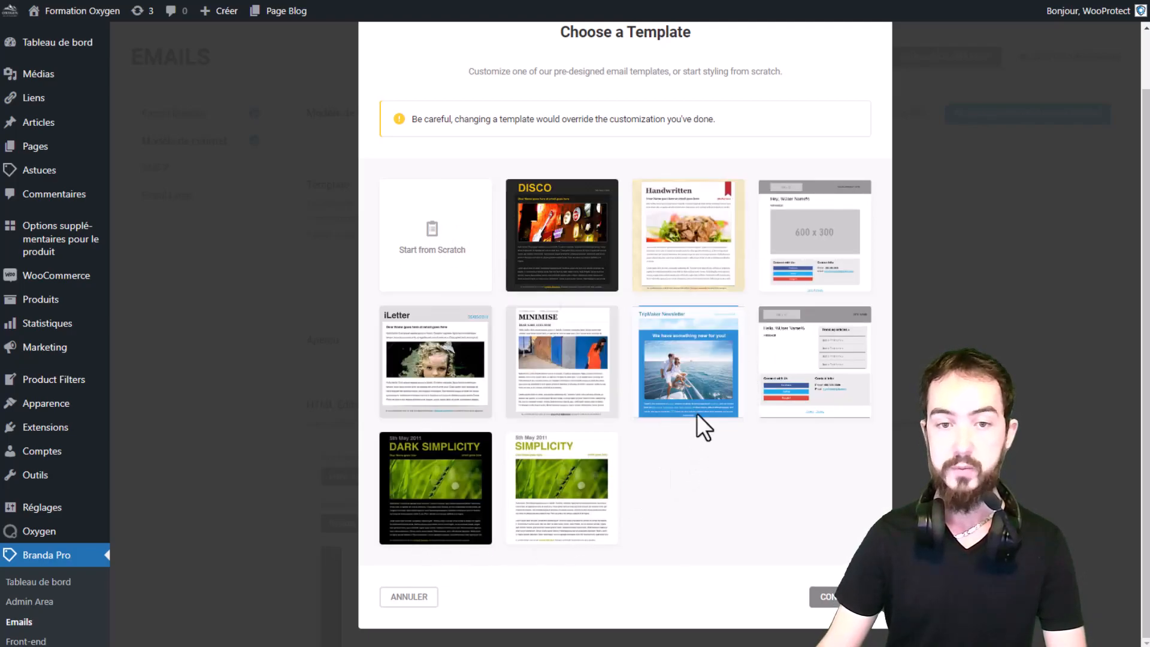
{"action": "left_click", "coordinate": [578, 259]}
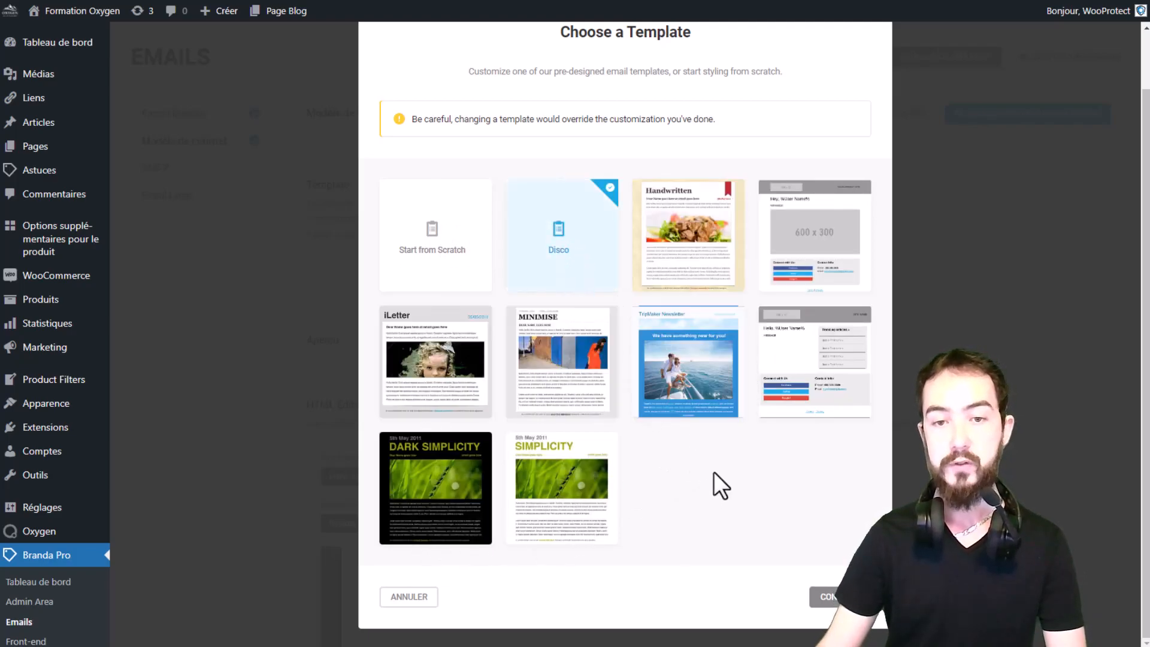
{"action": "left_click", "coordinate": [824, 596]}
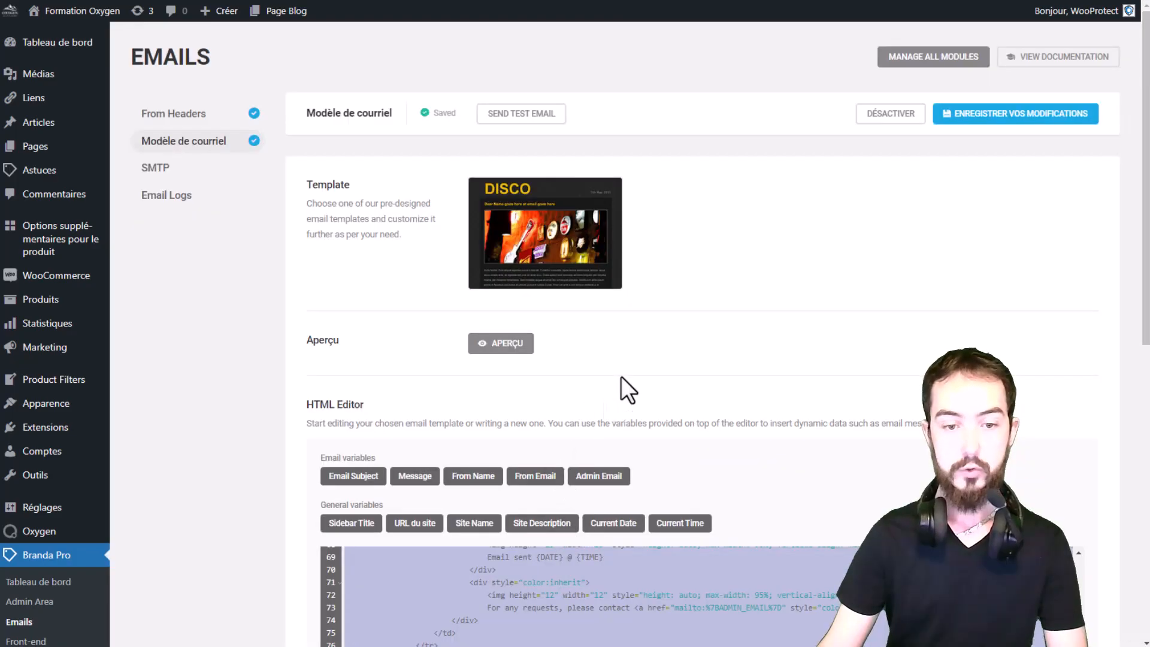
Examine the template's HTML code and its colour styles in the HTML editor.
{"action": "scroll", "coordinate": [680, 322], "scroll_direction": "down", "scroll_amount": 3}
{"action": "scroll", "coordinate": [710, 383], "scroll_direction": "up", "scroll_amount": 13}
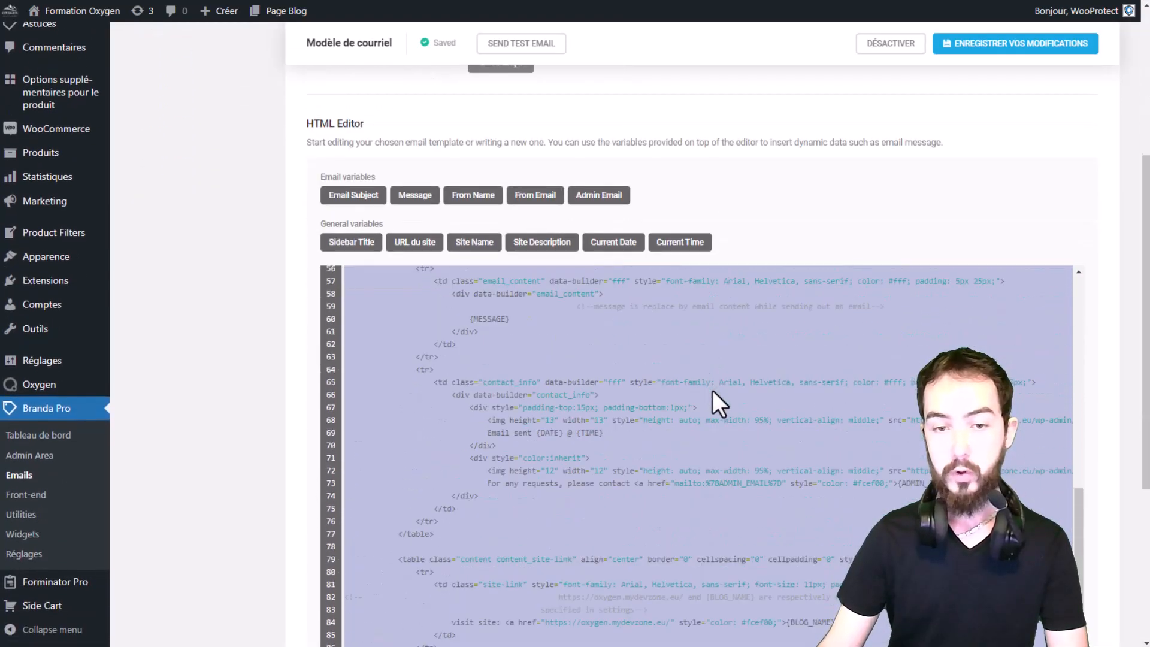
{"action": "scroll", "coordinate": [711, 418], "scroll_direction": "up", "scroll_amount": 5}
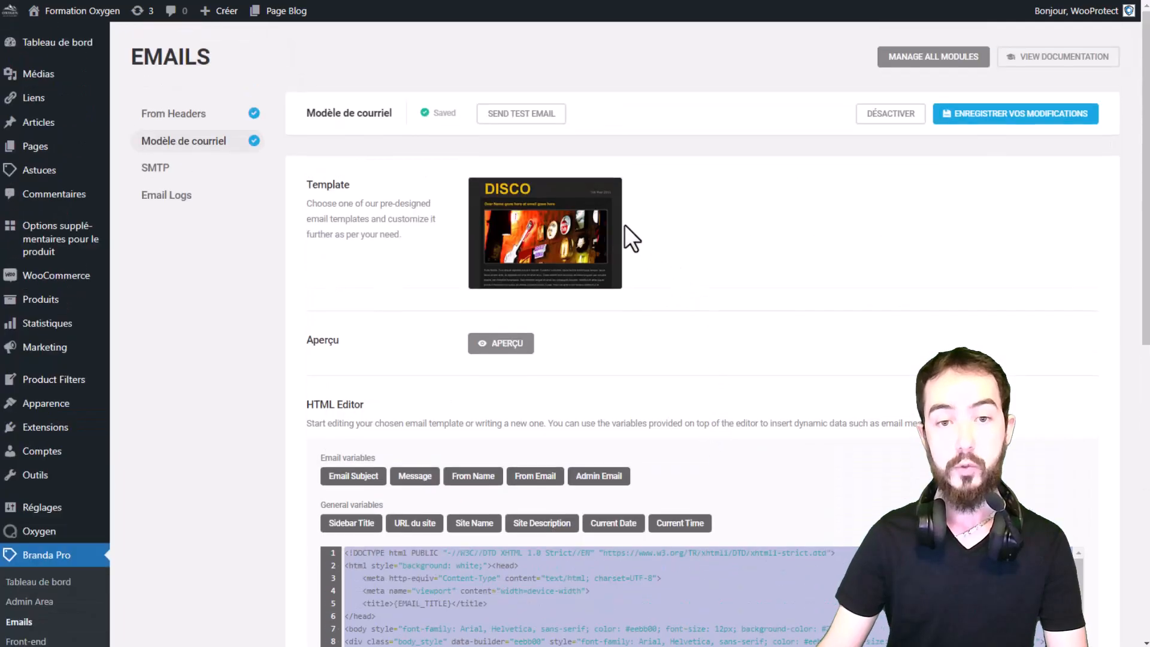
{"action": "mouse_move", "coordinate": [542, 228]}
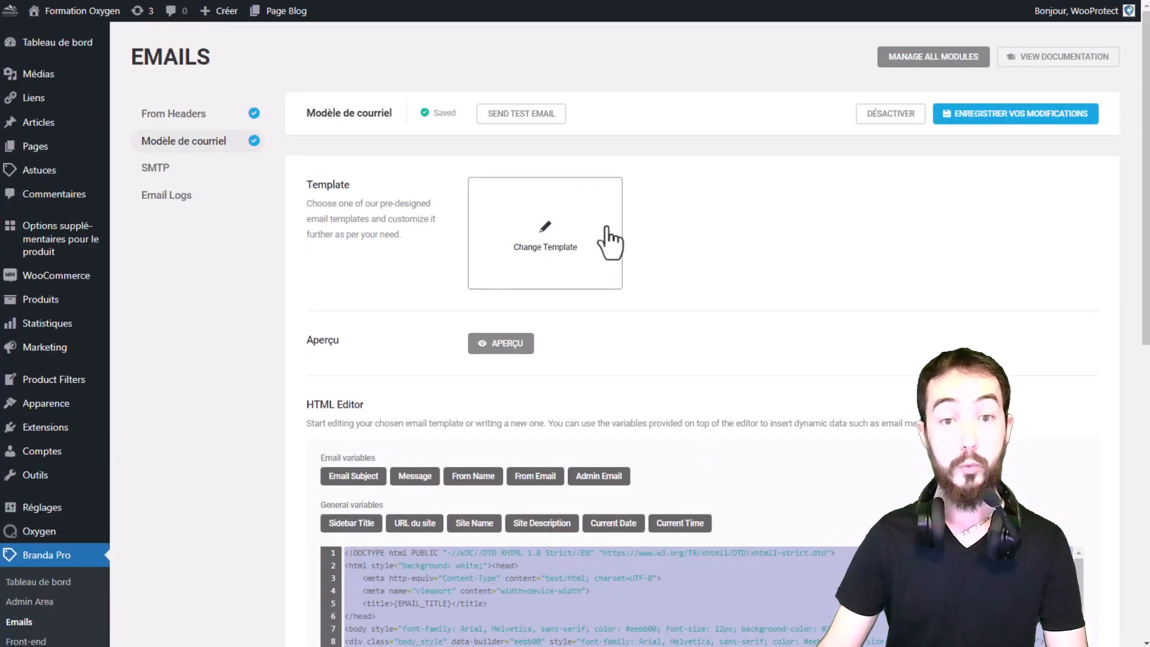
{"action": "scroll", "coordinate": [851, 186], "scroll_direction": "down", "scroll_amount": 4}
{"action": "scroll", "coordinate": [827, 239], "scroll_direction": "down", "scroll_amount": 2}
{"action": "scroll", "coordinate": [735, 300], "scroll_direction": "up", "scroll_amount": 3}
{"action": "scroll", "coordinate": [659, 359], "scroll_direction": "down", "scroll_amount": 3}
{"action": "left_click", "coordinate": [550, 342]}
{"action": "double_click", "coordinate": [529, 290]}
{"action": "left_click", "coordinate": [614, 290]}
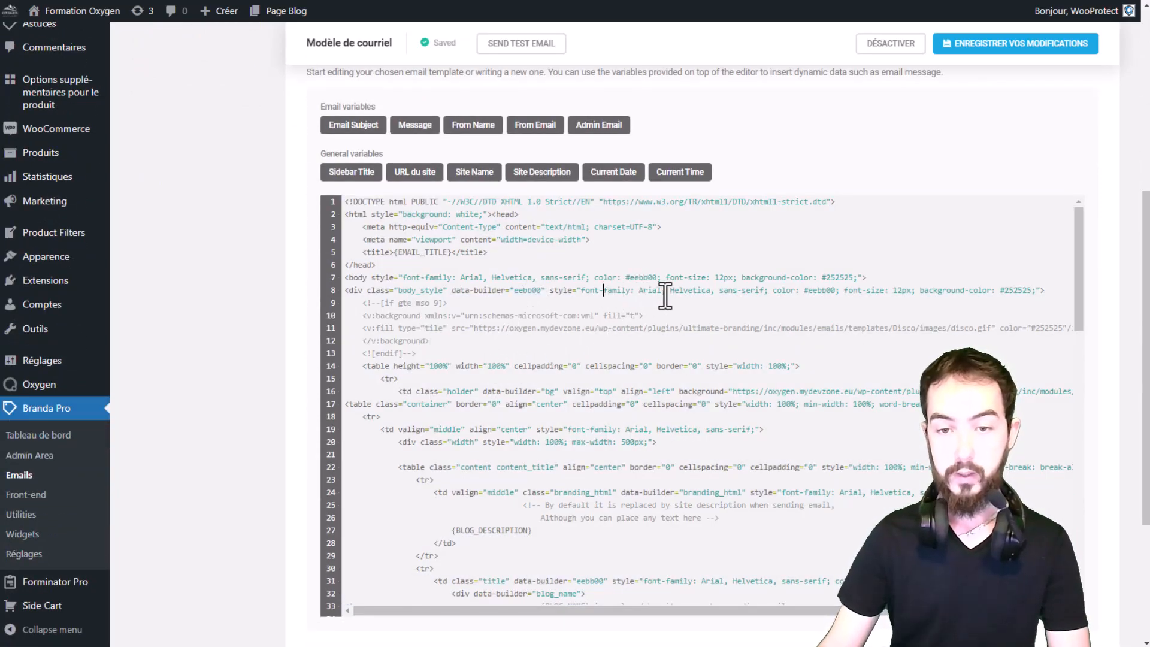
{"action": "left_click_drag", "start_coordinate": [594, 290], "coordinate": [649, 290]}
{"action": "double_click", "coordinate": [821, 289]}
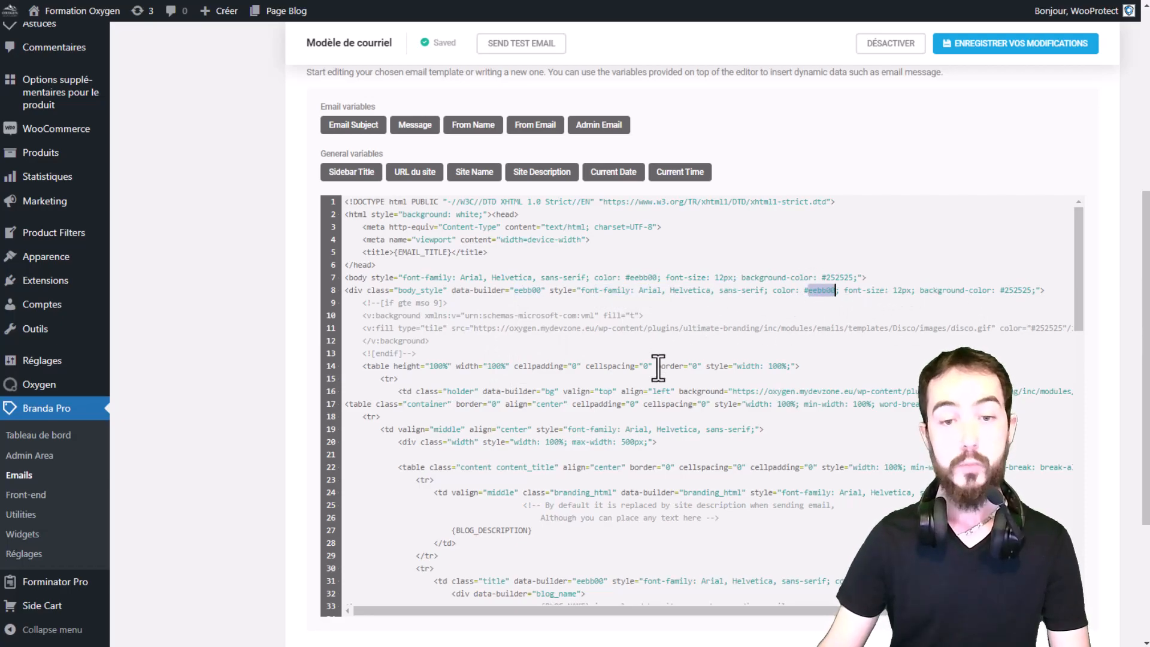
Preview the Disco email template and close the preview.
{"action": "scroll", "coordinate": [804, 322], "scroll_direction": "down", "scroll_amount": 1}
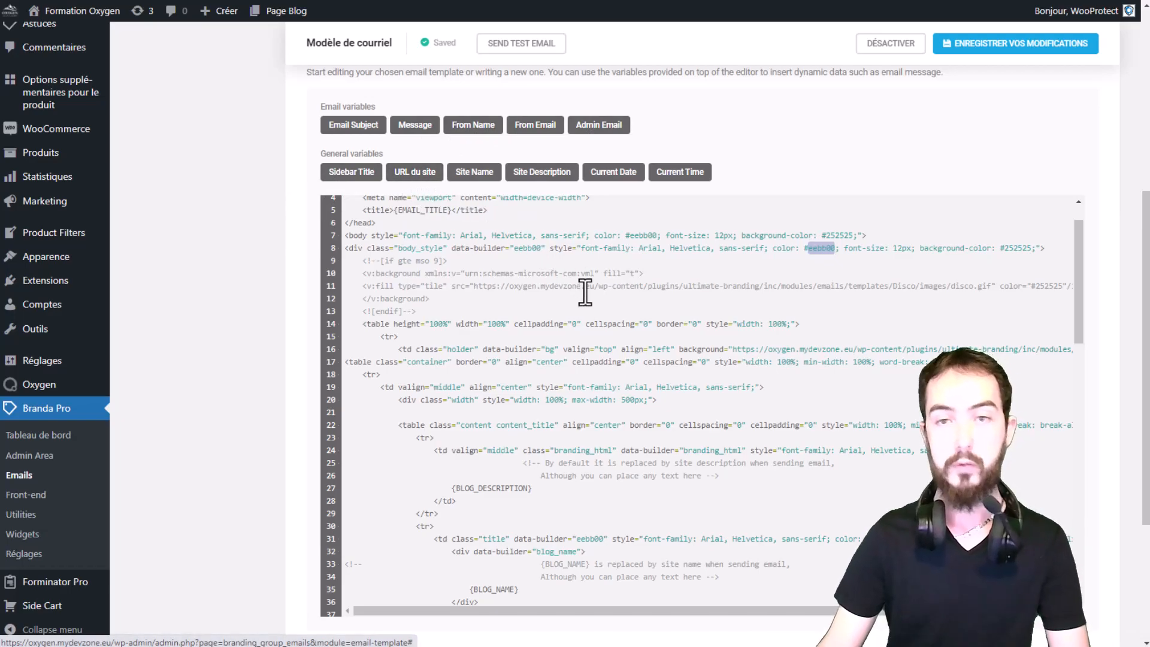
{"action": "scroll", "coordinate": [585, 290], "scroll_direction": "up", "scroll_amount": 4}
{"action": "scroll", "coordinate": [736, 149], "scroll_direction": "up", "scroll_amount": 1}
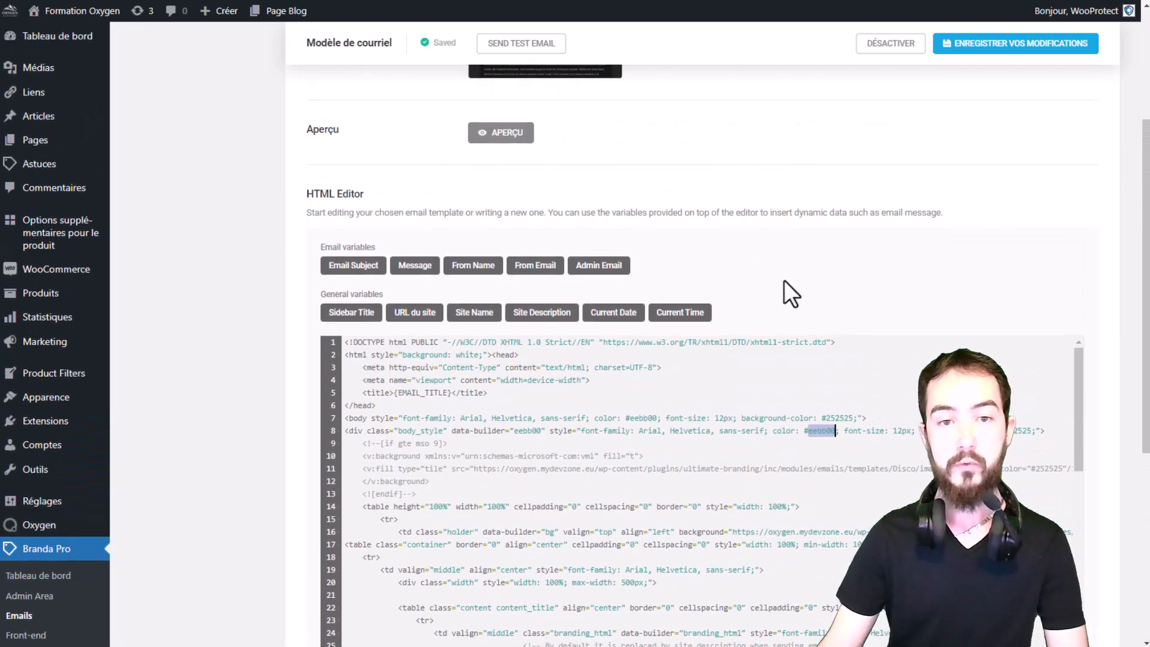
{"action": "scroll", "coordinate": [883, 300], "scroll_direction": "up", "scroll_amount": 2}
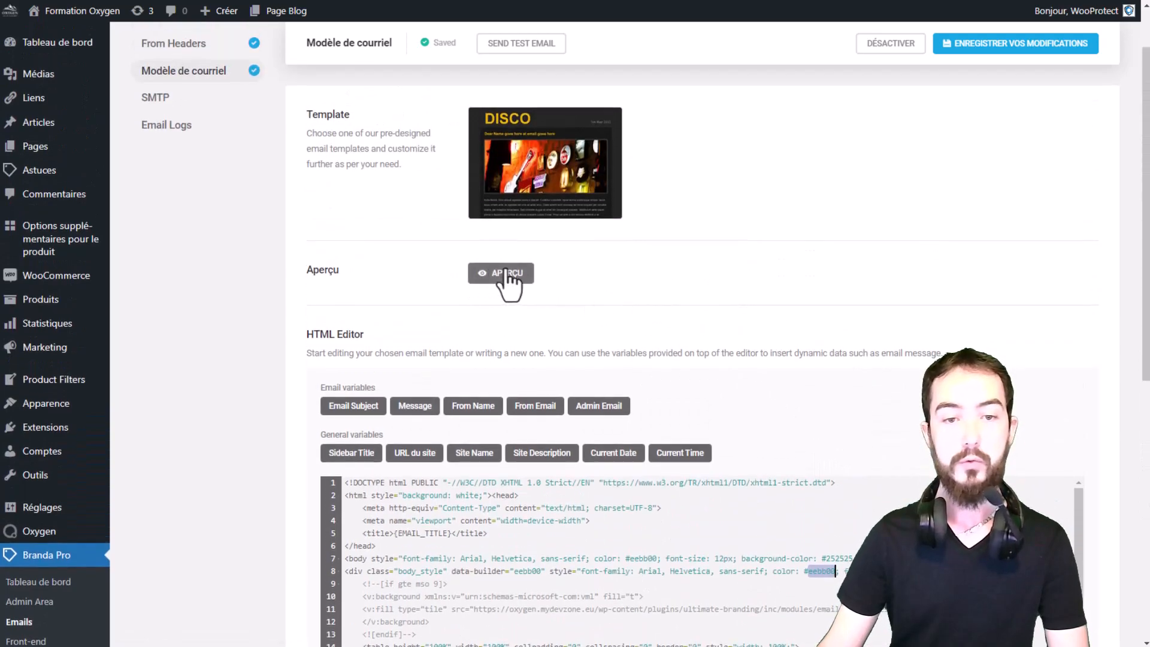
{"action": "left_click", "coordinate": [501, 273]}
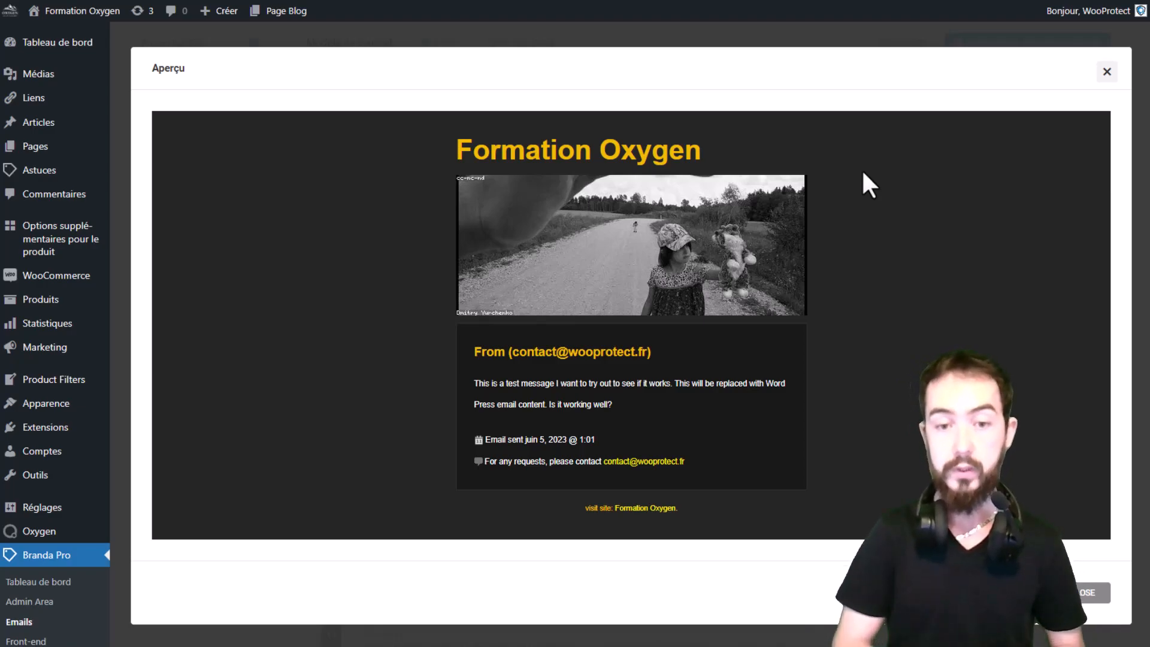
{"action": "left_click", "coordinate": [1107, 72]}
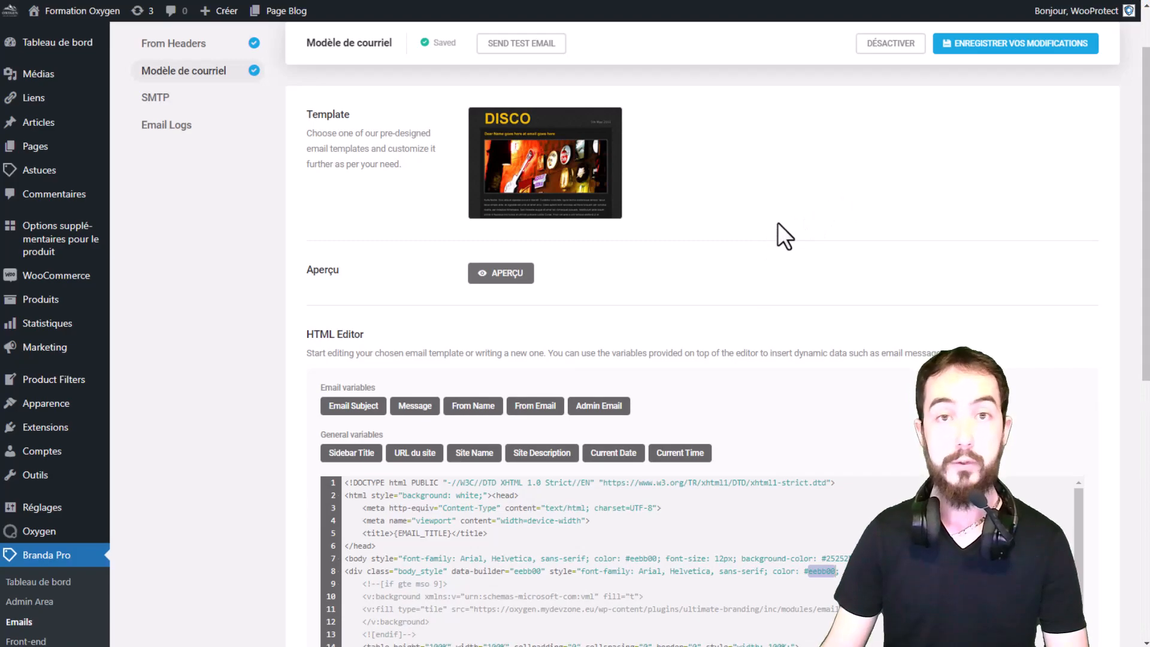
Save the changes to the Modèle de courriel email template module.
{"action": "scroll", "coordinate": [778, 223], "scroll_direction": "down", "scroll_amount": 1}
{"action": "scroll", "coordinate": [778, 223], "scroll_direction": "up", "scroll_amount": 1}
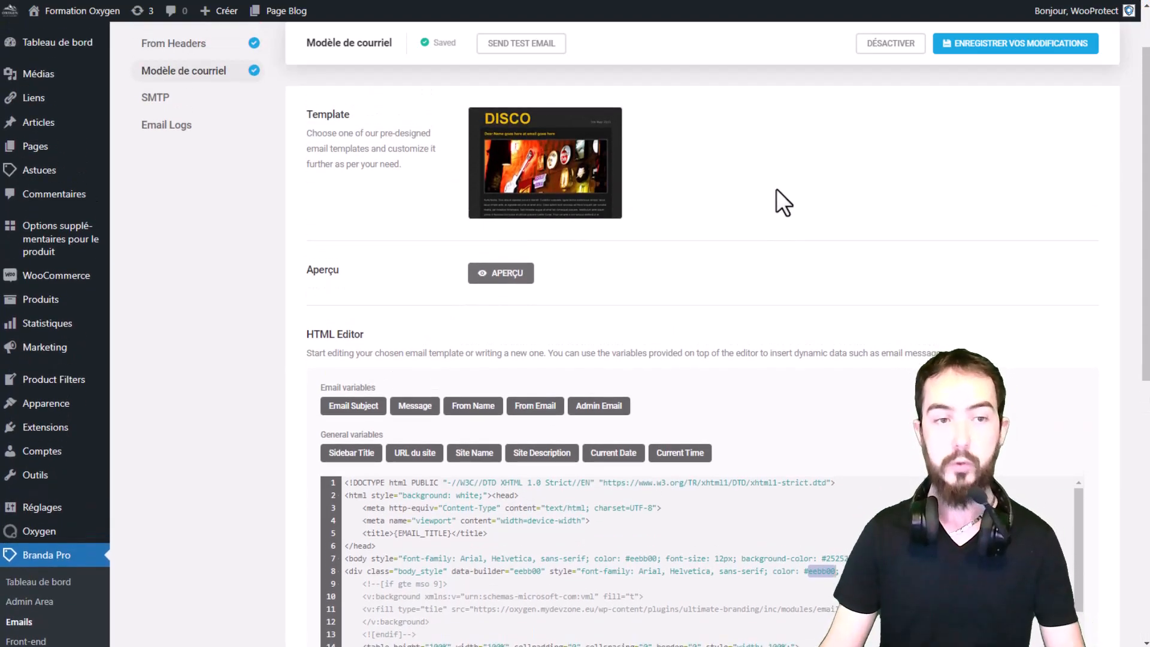
{"action": "scroll", "coordinate": [777, 198], "scroll_direction": "down", "scroll_amount": 7}
{"action": "scroll", "coordinate": [348, 487], "scroll_direction": "up", "scroll_amount": 8}
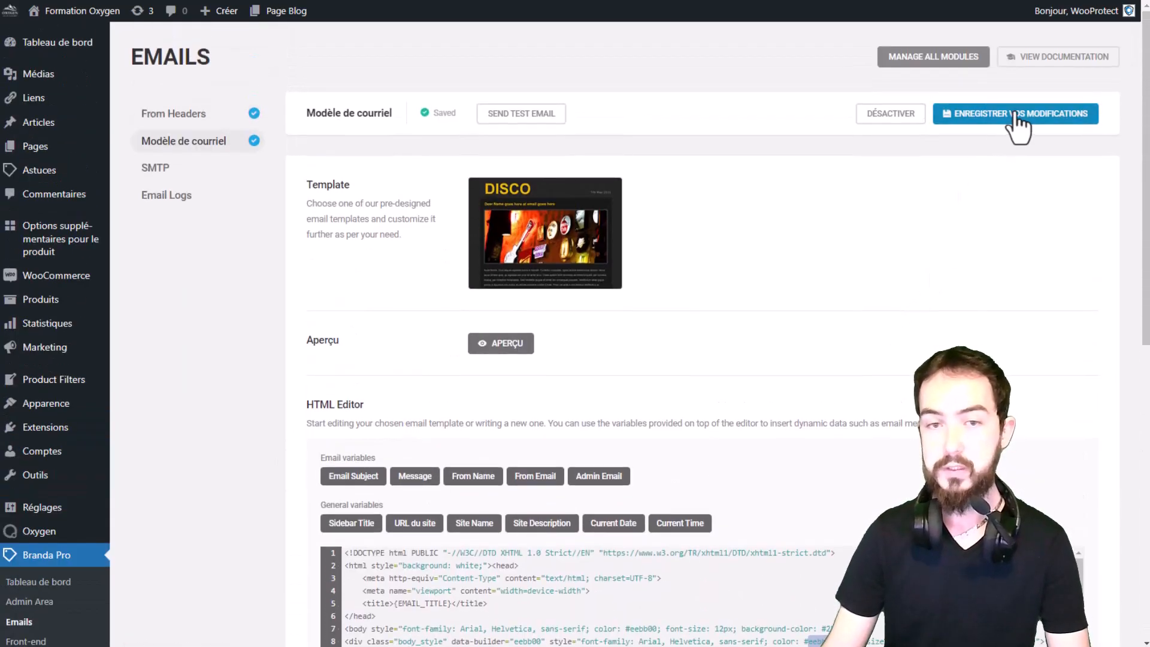
{"action": "left_click", "coordinate": [1017, 115]}
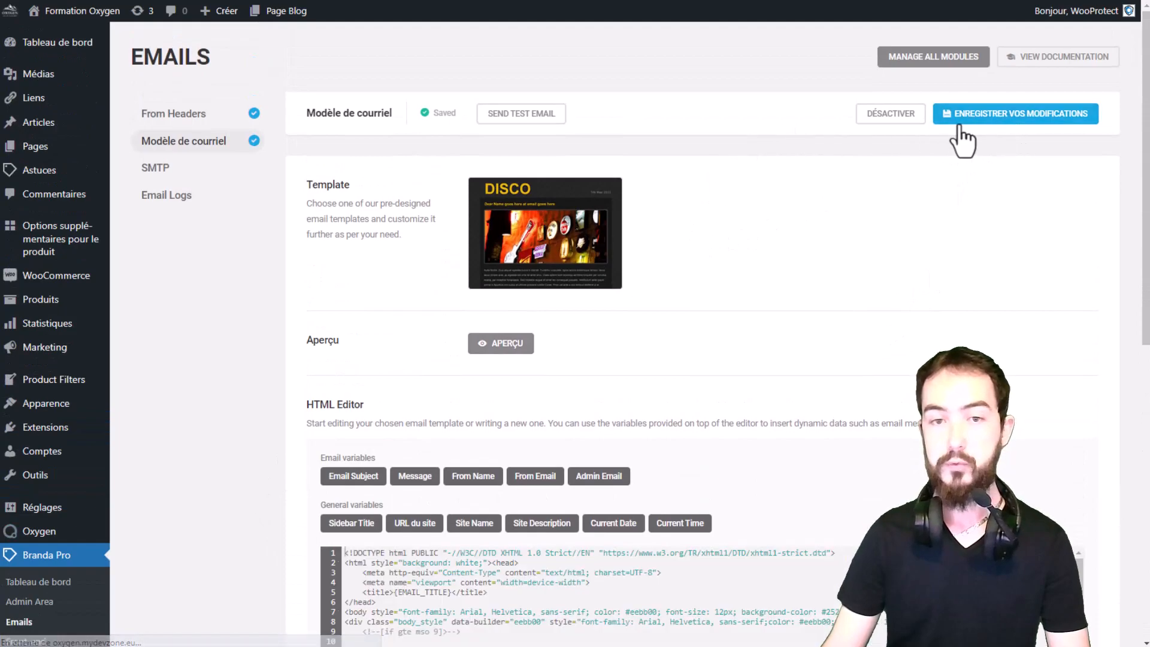
{"action": "left_click", "coordinate": [521, 115]}
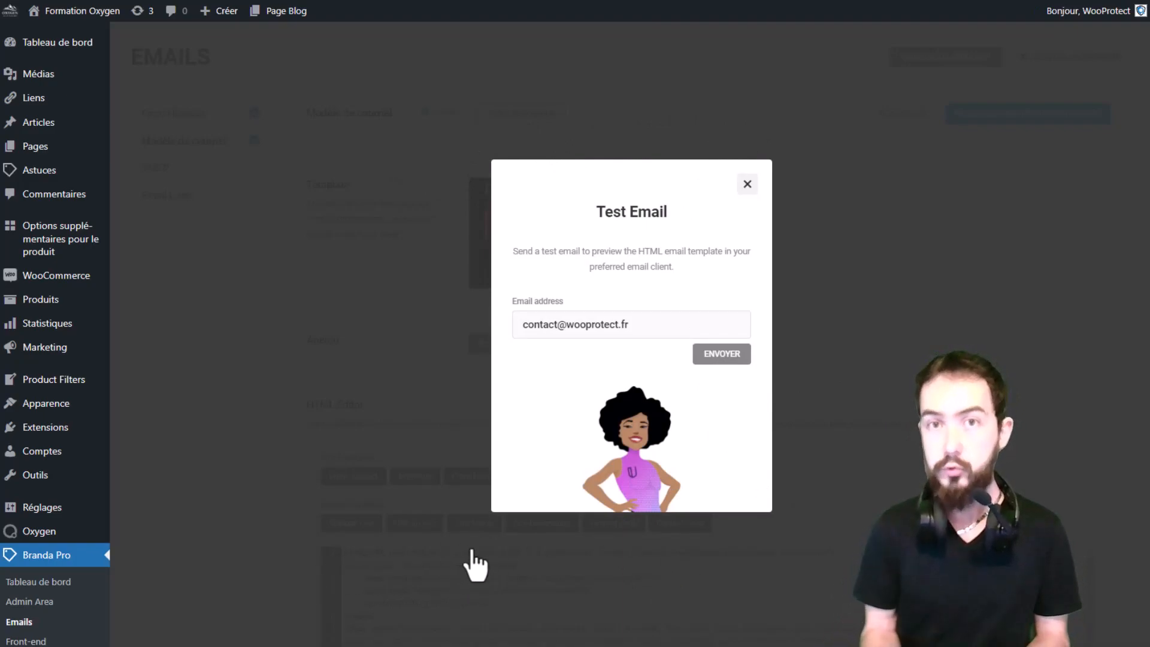
{"action": "left_click", "coordinate": [648, 327]}
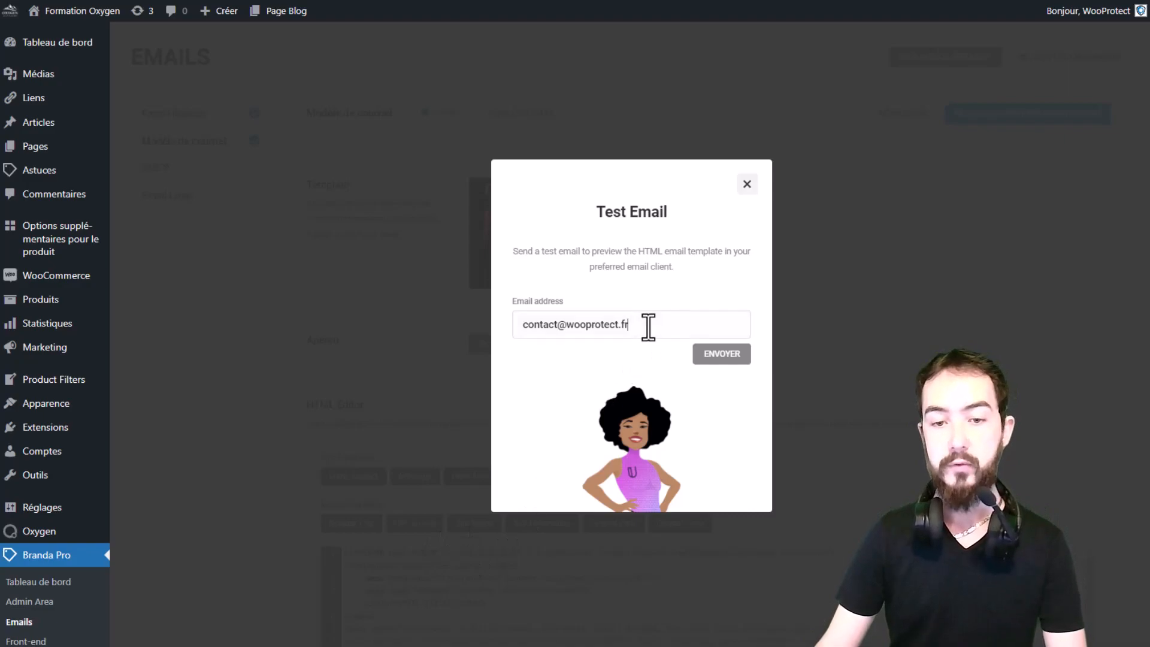
{"action": "left_click_drag", "start_coordinate": [649, 326], "coordinate": [470, 357]}
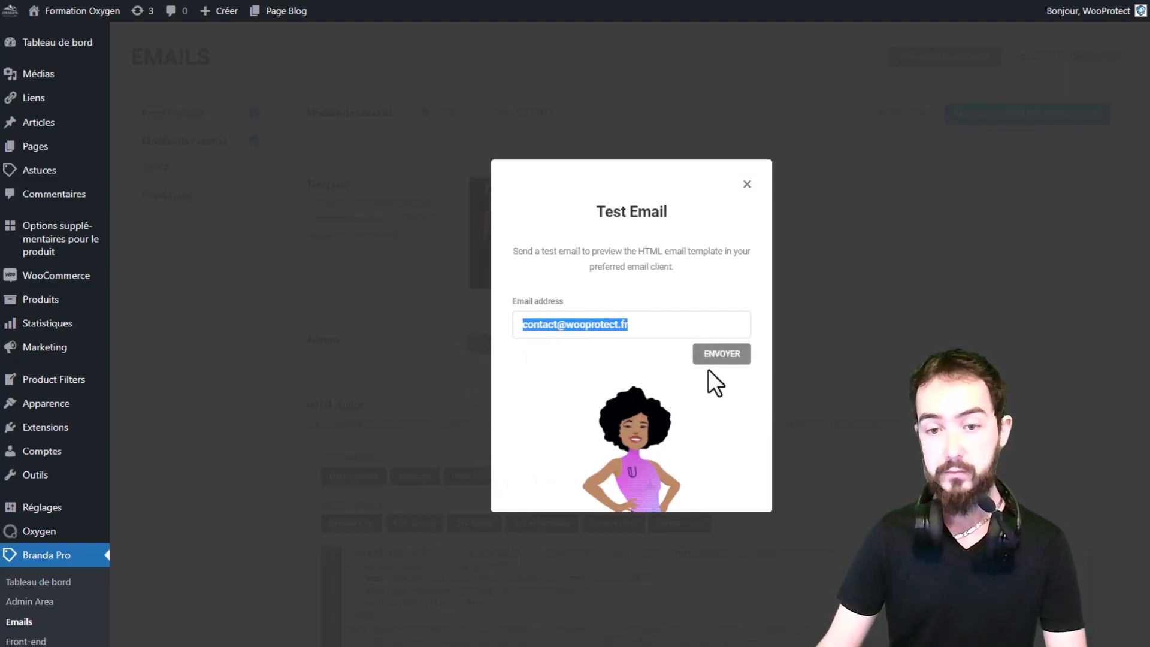
{"action": "left_click", "coordinate": [747, 184]}
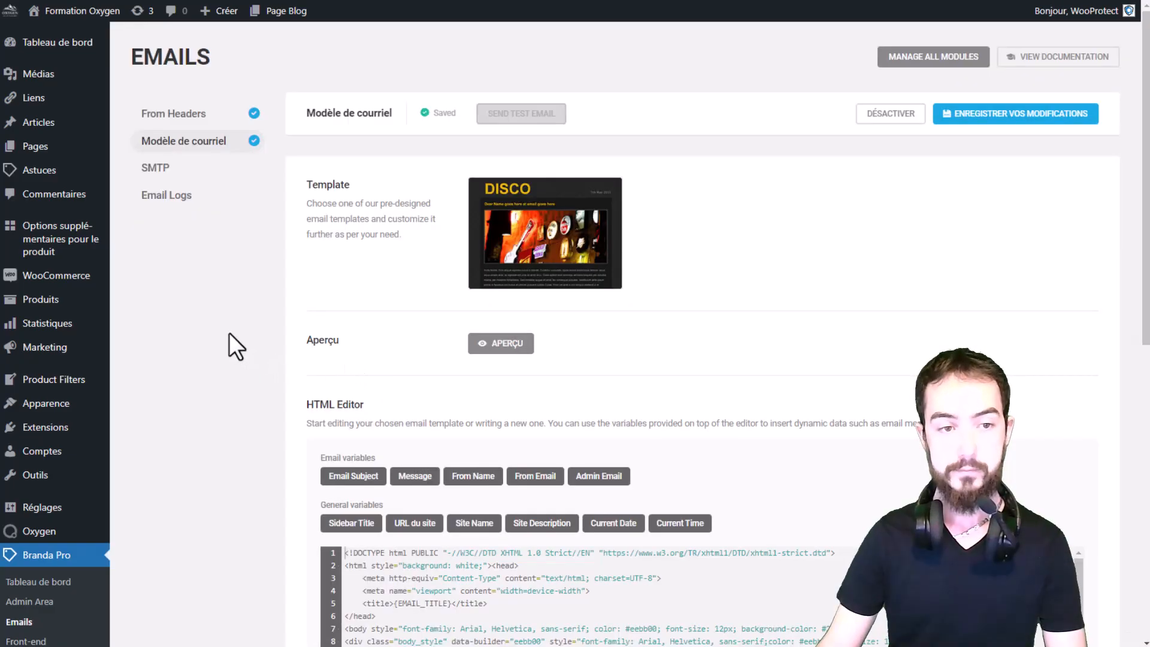
Open the SMTP section and activate the SMTP module.
{"action": "left_click", "coordinate": [166, 171]}
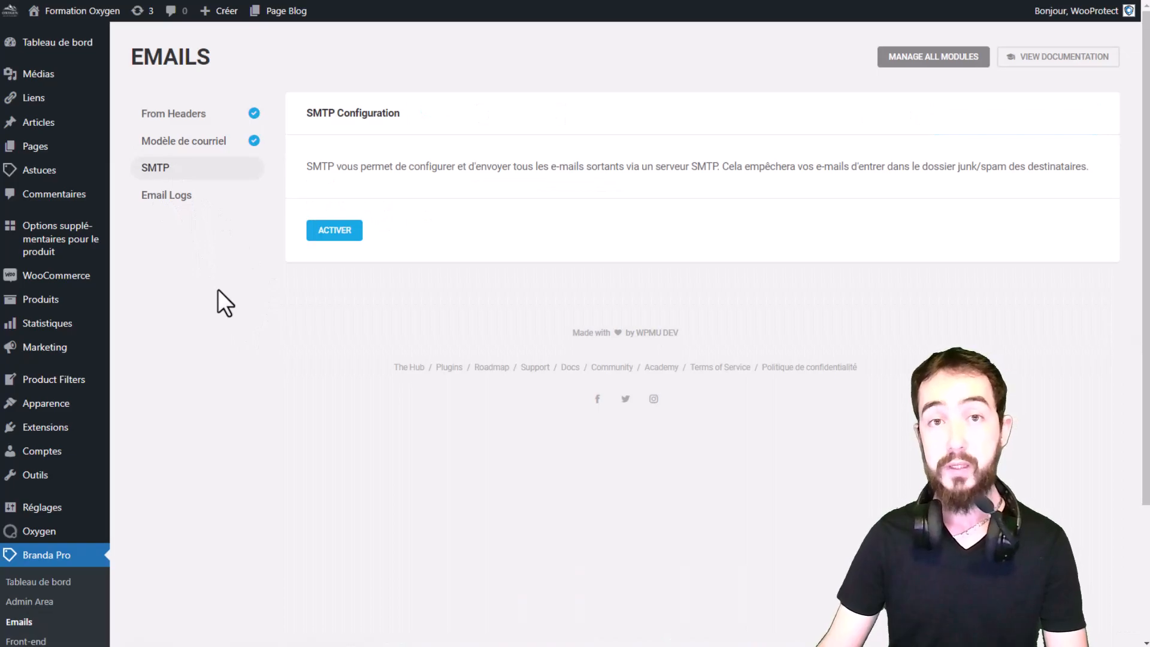
{"action": "left_click", "coordinate": [333, 233]}
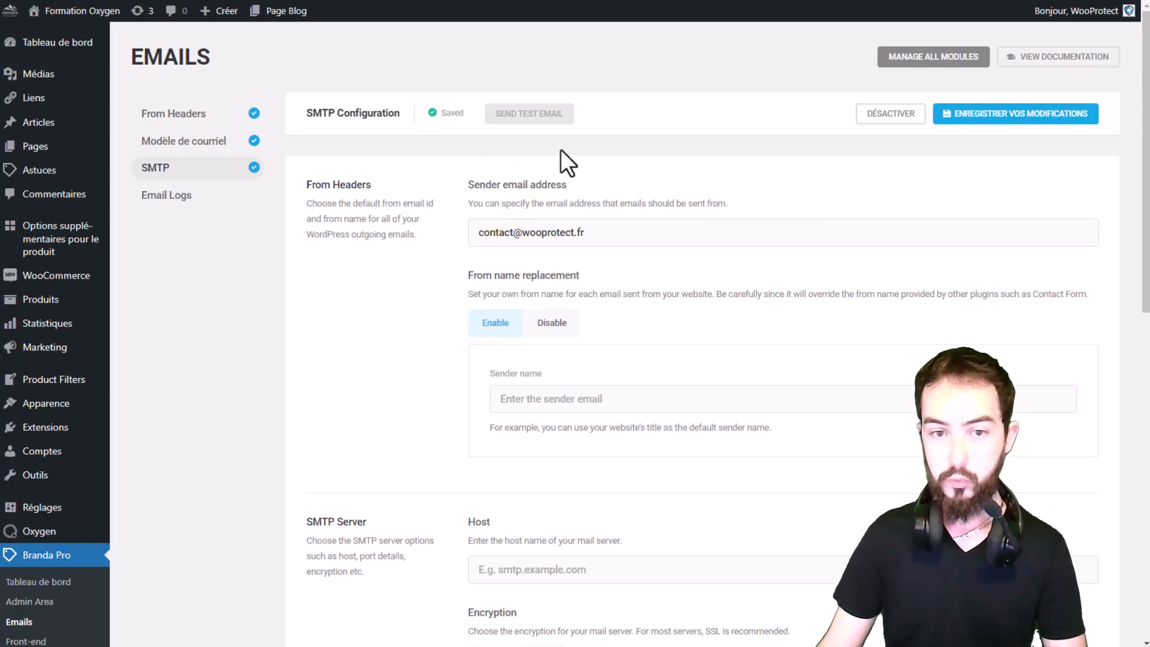
Review the SMTP server host, encryption, port, insecure SSL certificate and authentication settings.
{"action": "scroll", "coordinate": [548, 154], "scroll_direction": "down", "scroll_amount": 4}
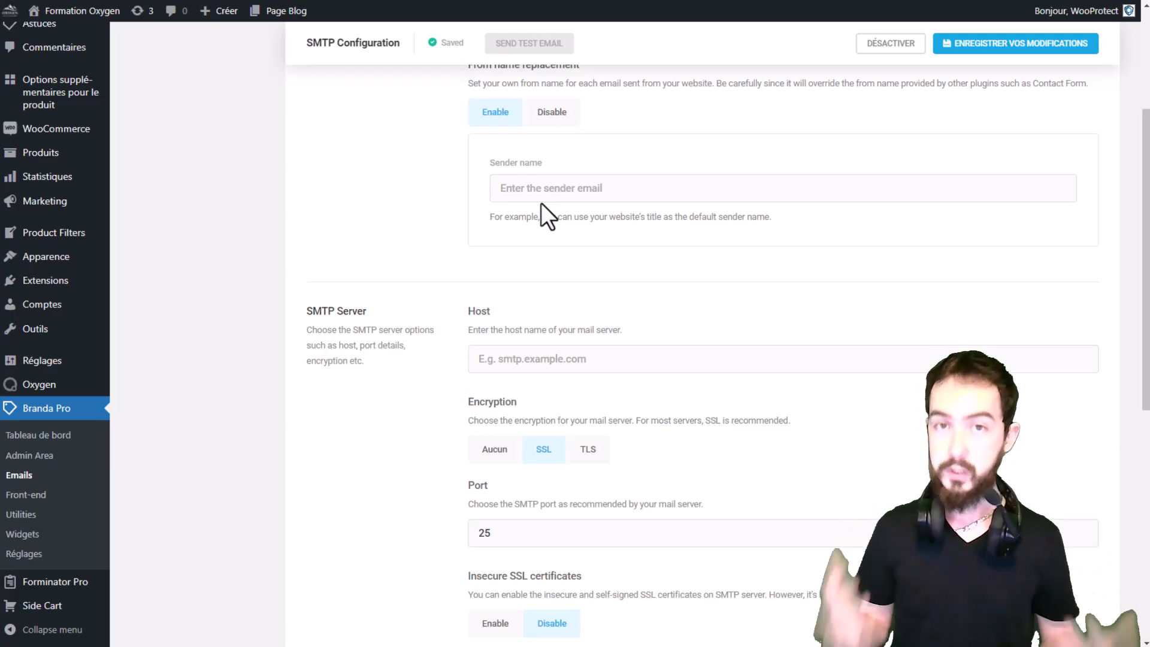
{"action": "scroll", "coordinate": [550, 183], "scroll_direction": "up", "scroll_amount": 1}
{"action": "scroll", "coordinate": [595, 247], "scroll_direction": "down", "scroll_amount": 1}
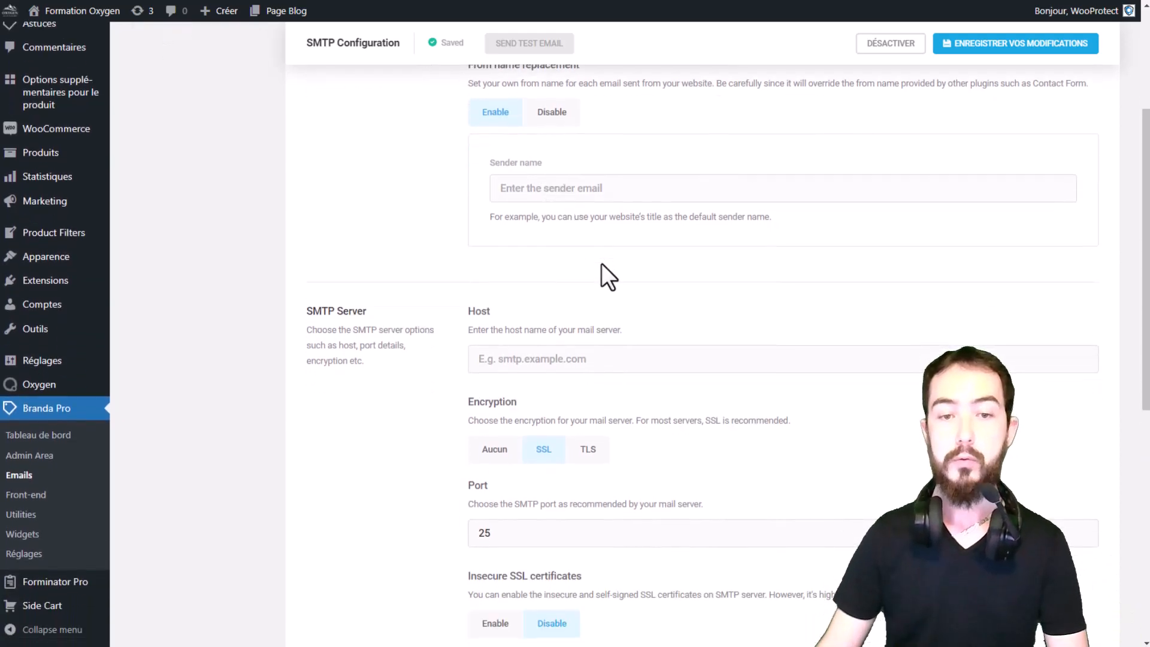
{"action": "scroll", "coordinate": [599, 368], "scroll_direction": "down", "scroll_amount": 2}
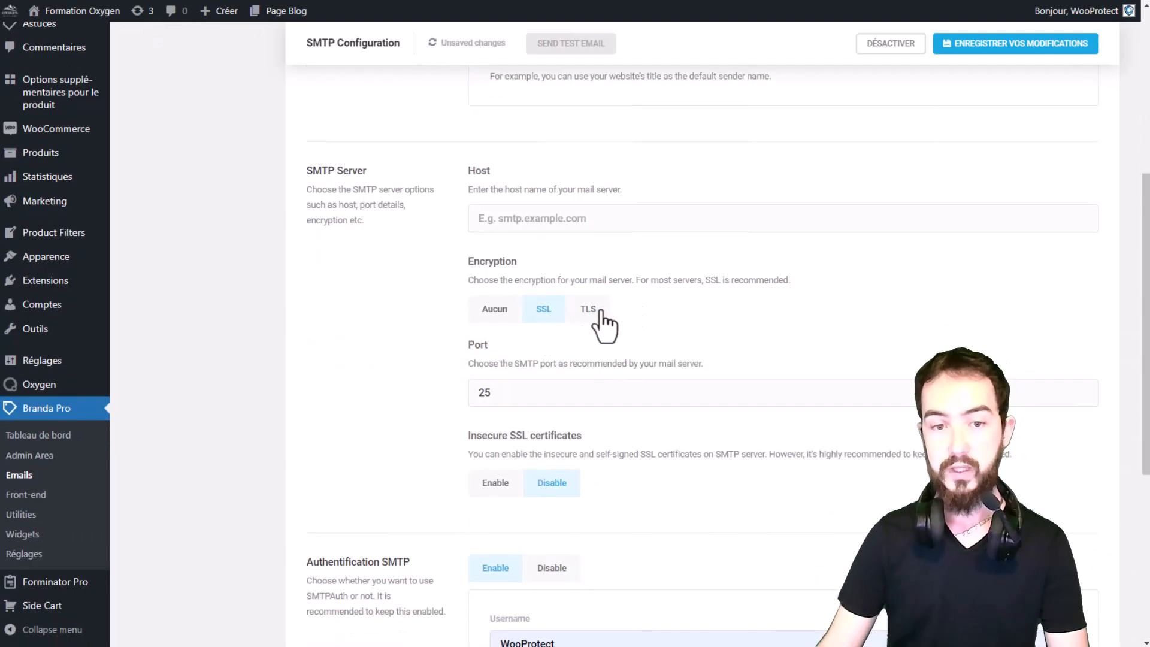
{"action": "scroll", "coordinate": [470, 325], "scroll_direction": "down", "scroll_amount": 1}
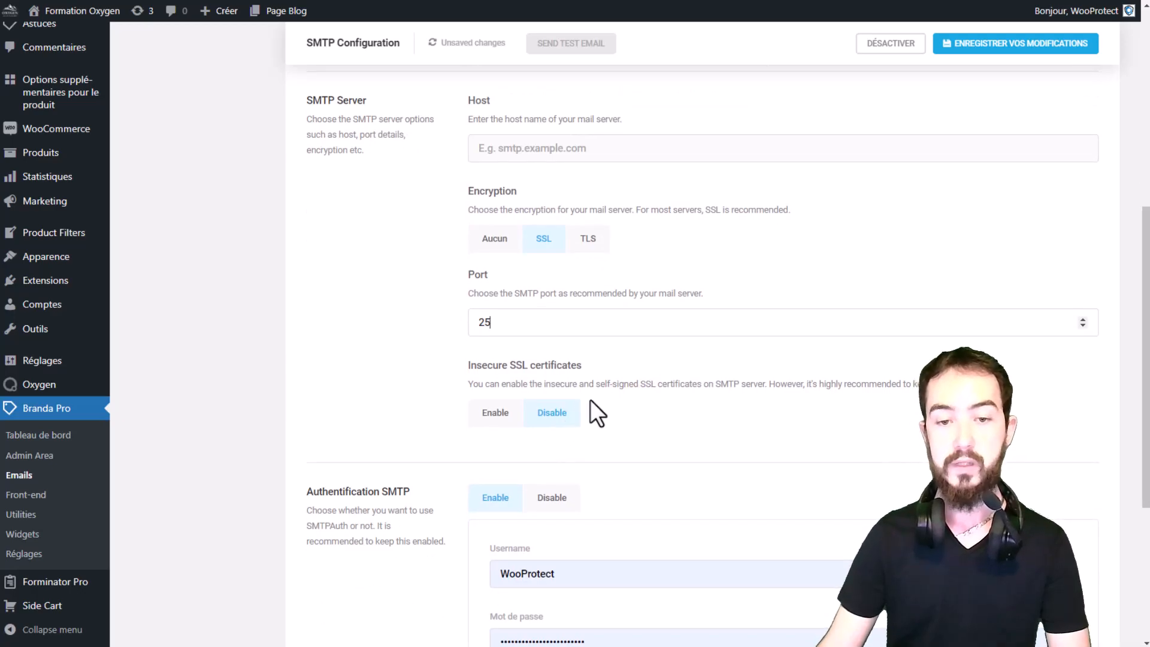
{"action": "left_click_drag", "start_coordinate": [657, 387], "coordinate": [1059, 397]}
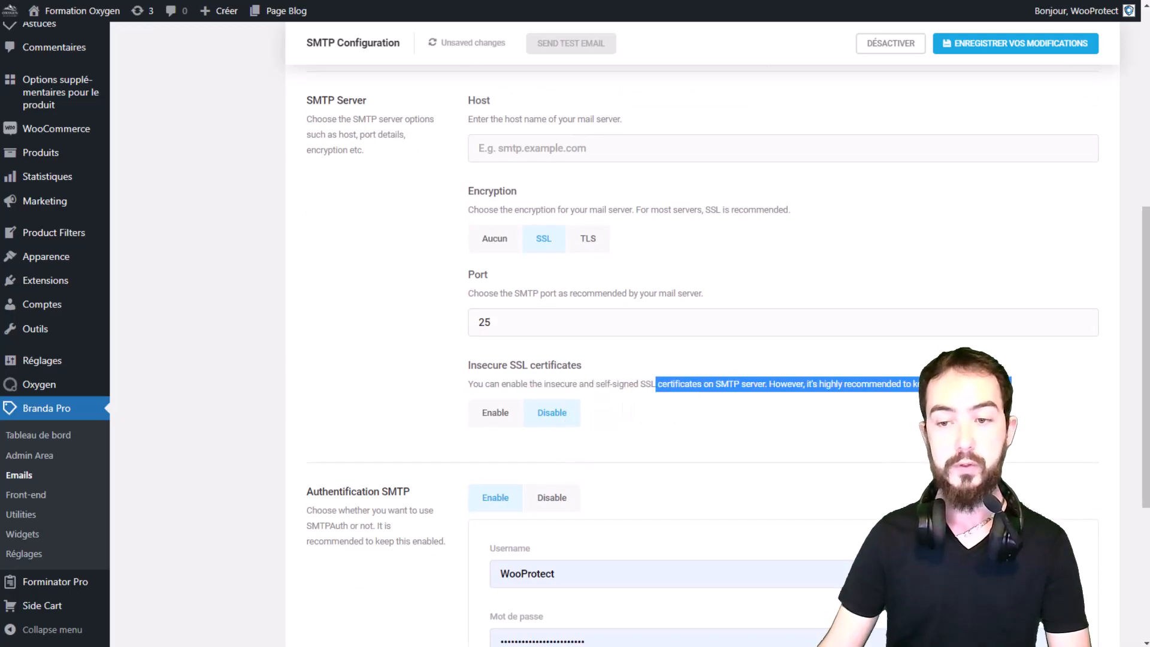
{"action": "left_click", "coordinate": [727, 390]}
{"action": "scroll", "coordinate": [726, 353], "scroll_direction": "down", "scroll_amount": 2}
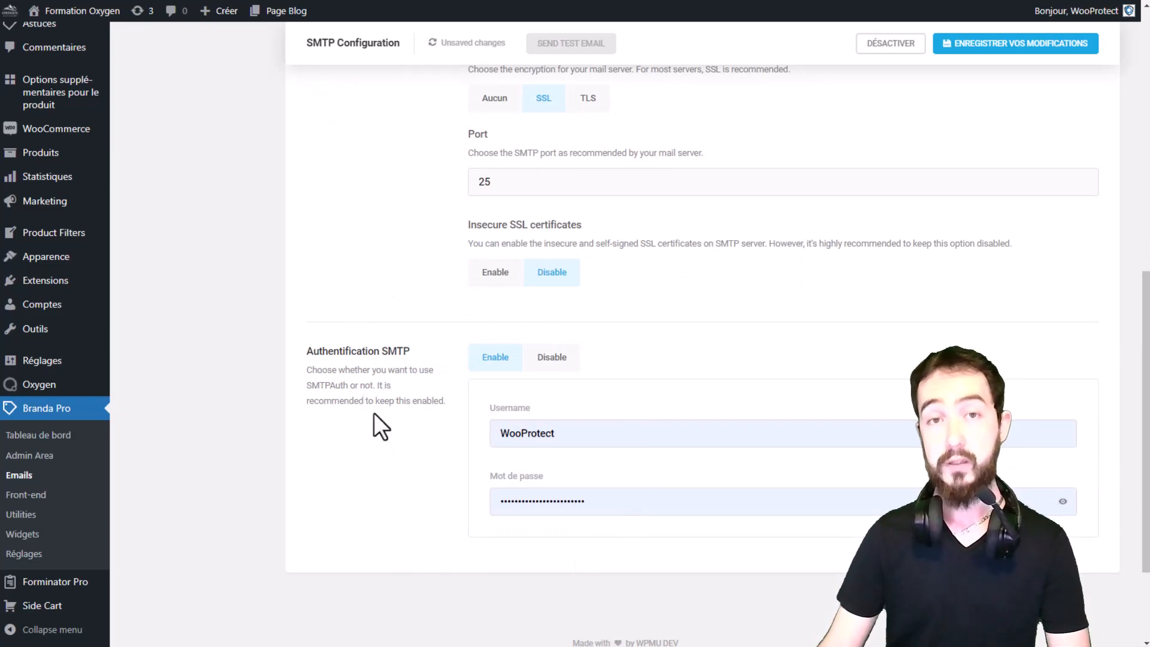
{"action": "scroll", "coordinate": [408, 398], "scroll_direction": "up", "scroll_amount": 4}
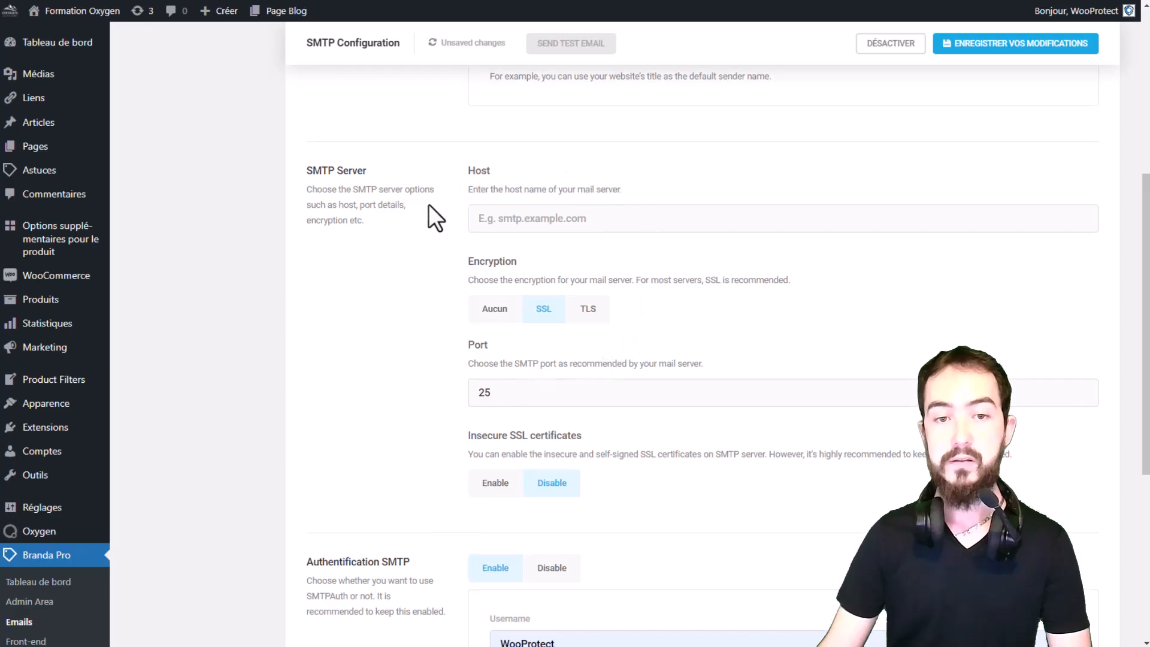
{"action": "scroll", "coordinate": [415, 208], "scroll_direction": "down", "scroll_amount": 5}
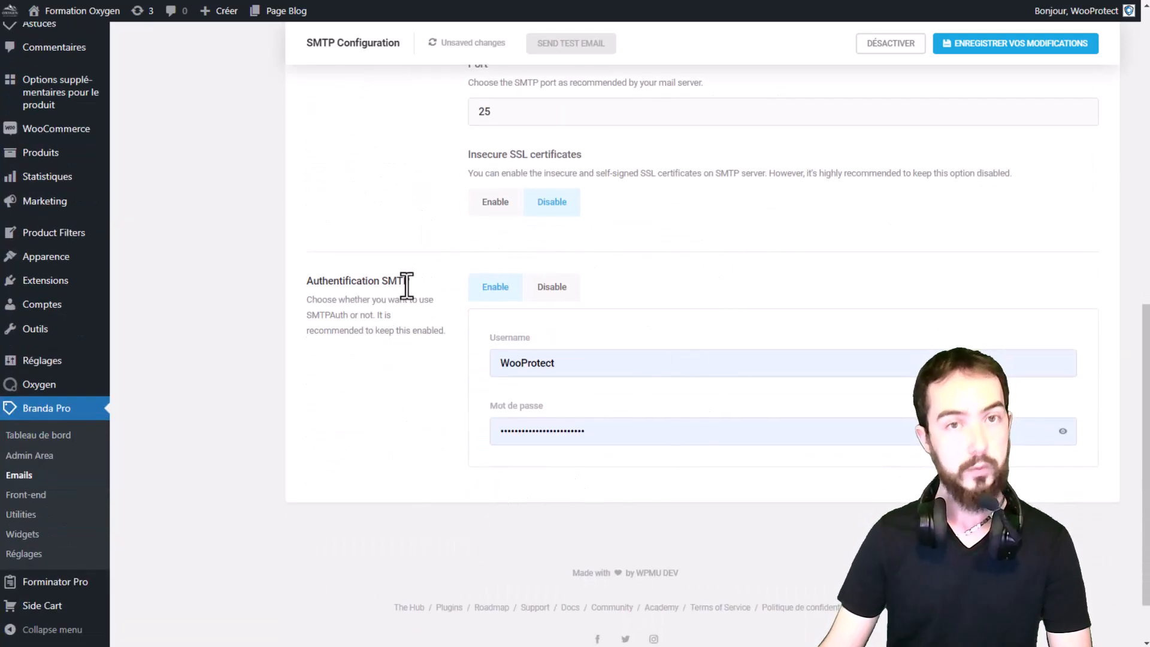
{"action": "scroll", "coordinate": [406, 285], "scroll_direction": "up", "scroll_amount": 3}
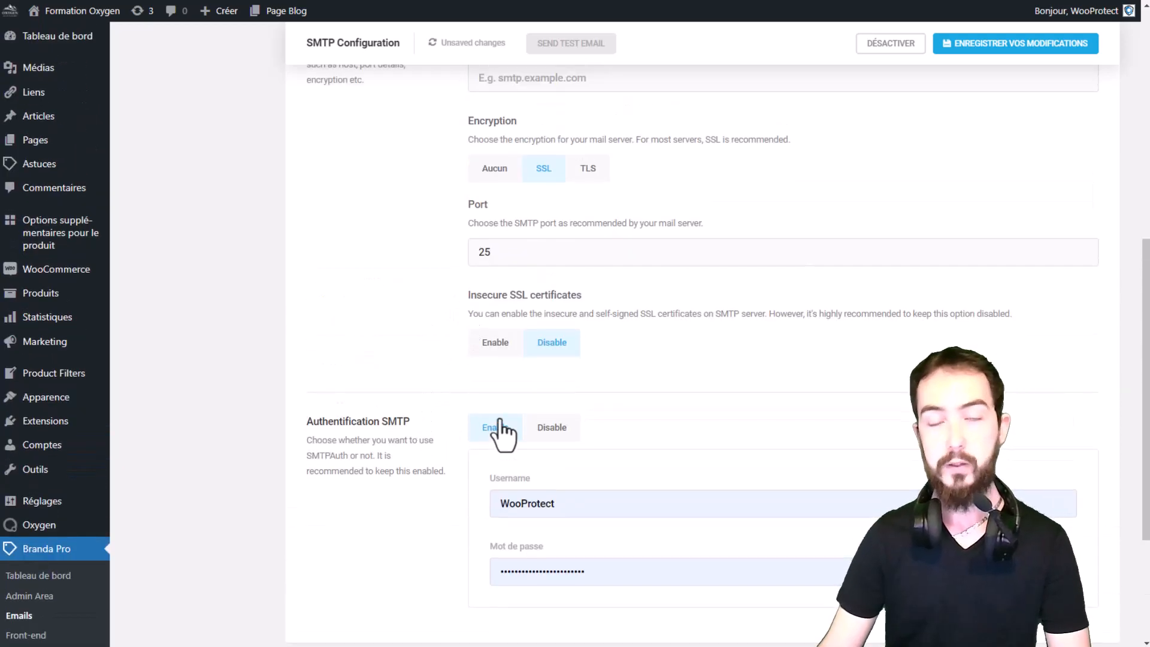
{"action": "scroll", "coordinate": [511, 396], "scroll_direction": "up", "scroll_amount": 8}
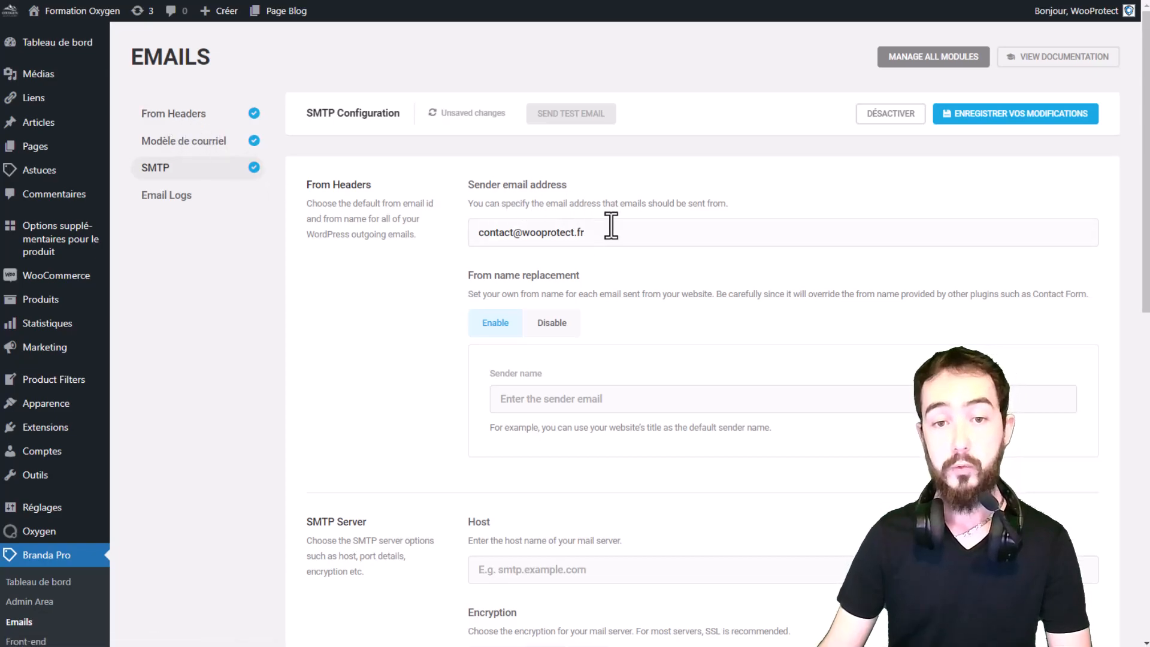
Save the SMTP configuration with the sender email address and existing server settings.
{"action": "left_click_drag", "start_coordinate": [611, 232], "coordinate": [433, 232]}
{"action": "left_click", "coordinate": [388, 293]}
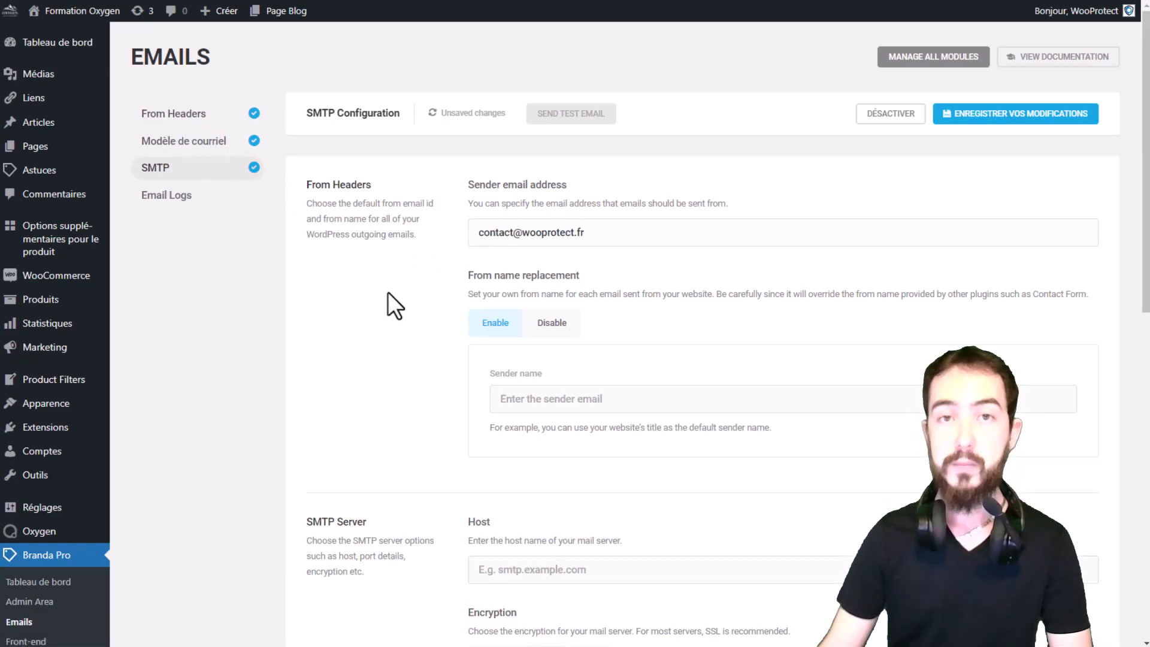
{"action": "scroll", "coordinate": [617, 240], "scroll_direction": "down", "scroll_amount": 1}
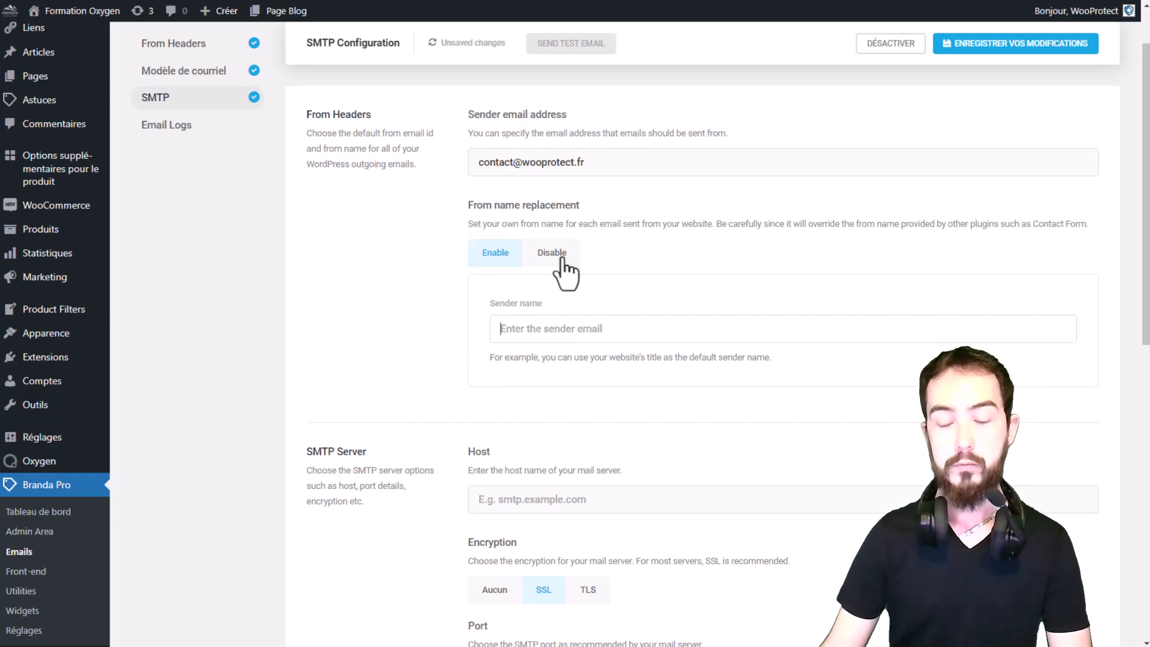
{"action": "scroll", "coordinate": [414, 235], "scroll_direction": "down", "scroll_amount": 8}
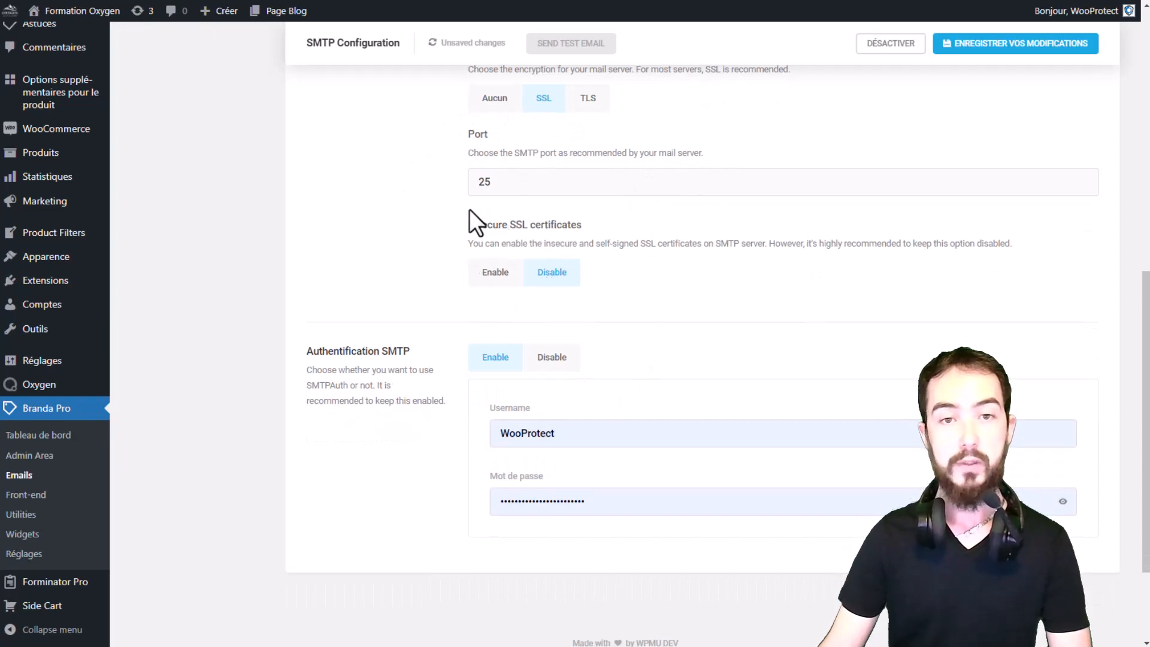
{"action": "scroll", "coordinate": [469, 209], "scroll_direction": "up", "scroll_amount": 2}
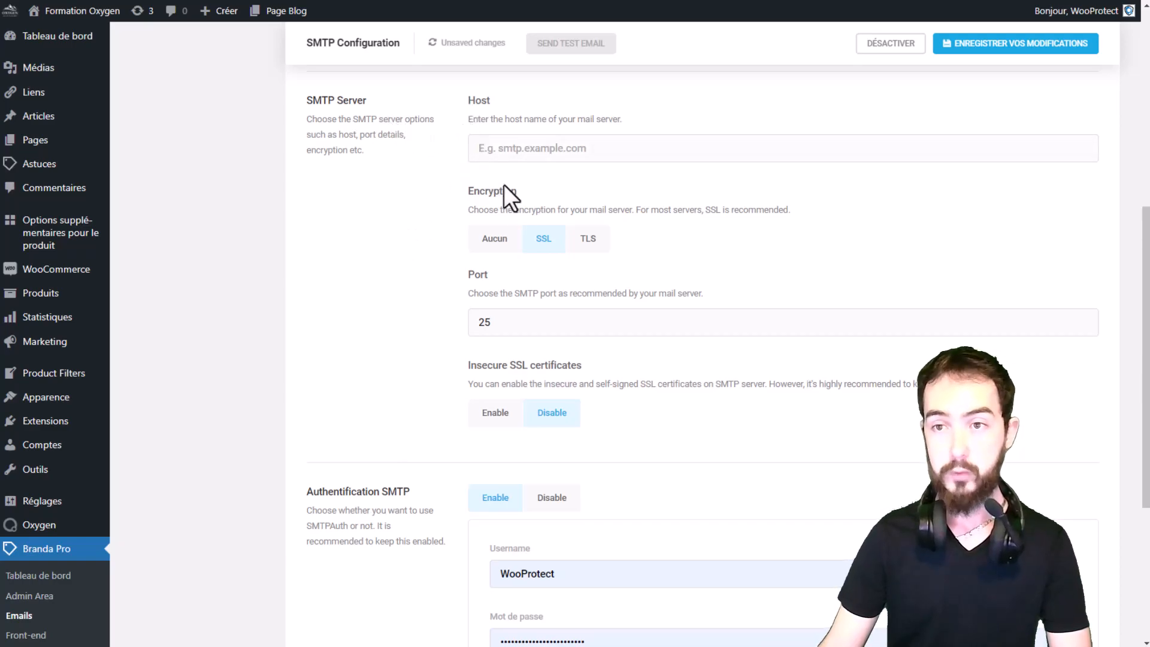
{"action": "scroll", "coordinate": [689, 165], "scroll_direction": "up", "scroll_amount": 7}
{"action": "left_click", "coordinate": [1002, 122]}
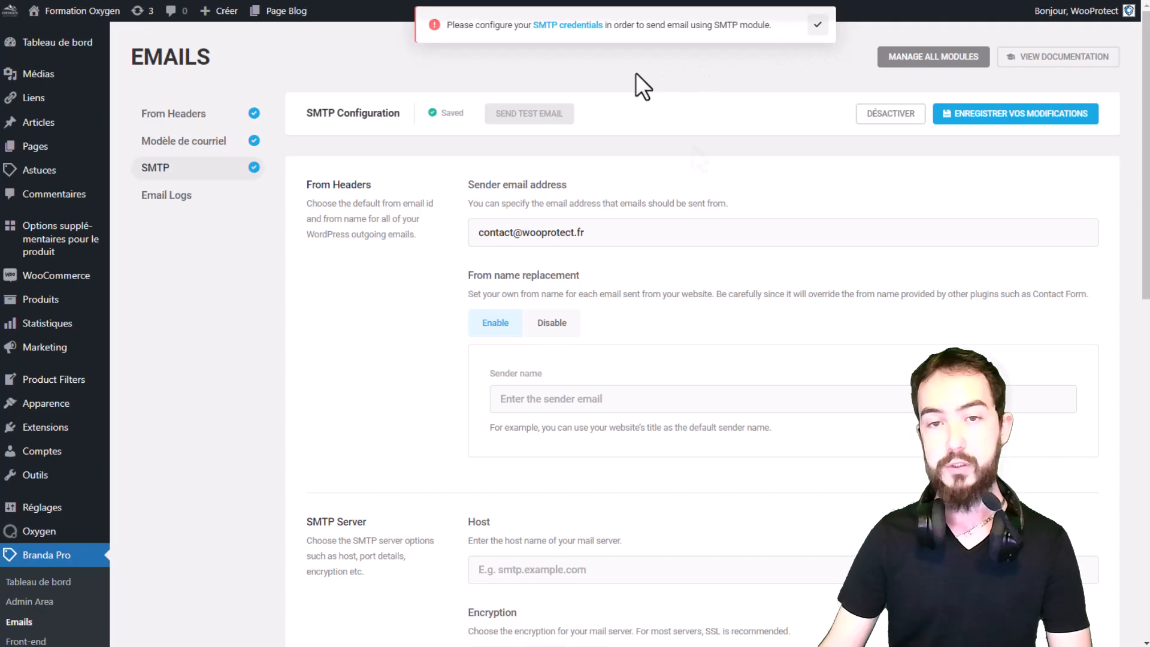
Open the Email Logs section and view its log settings, closing them without changes.
{"action": "scroll", "coordinate": [695, 146], "scroll_direction": "down", "scroll_amount": 2}
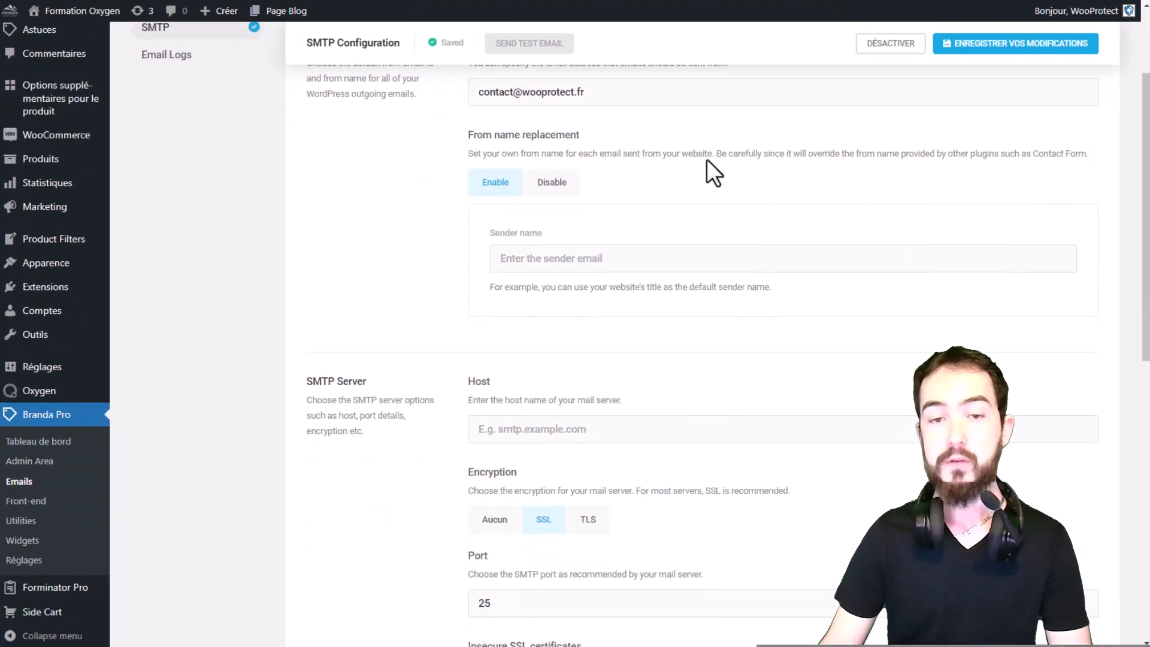
{"action": "scroll", "coordinate": [712, 173], "scroll_direction": "down", "scroll_amount": 6}
{"action": "scroll", "coordinate": [718, 186], "scroll_direction": "up", "scroll_amount": 6}
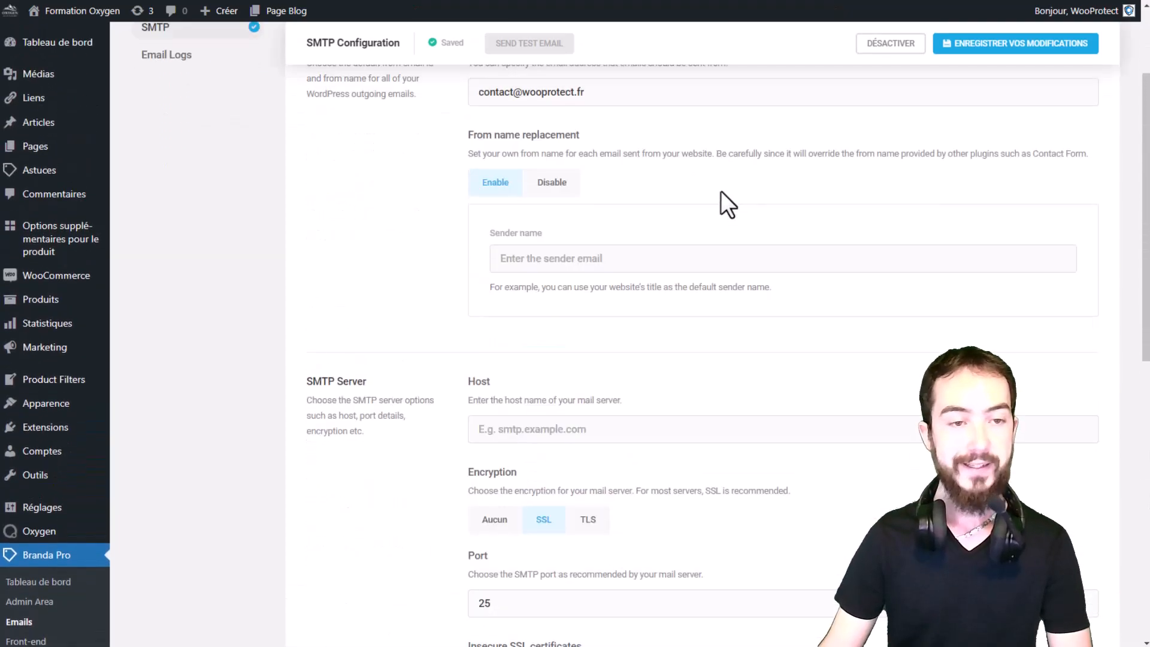
{"action": "scroll", "coordinate": [721, 192], "scroll_direction": "up", "scroll_amount": 2}
{"action": "left_click", "coordinate": [182, 202]}
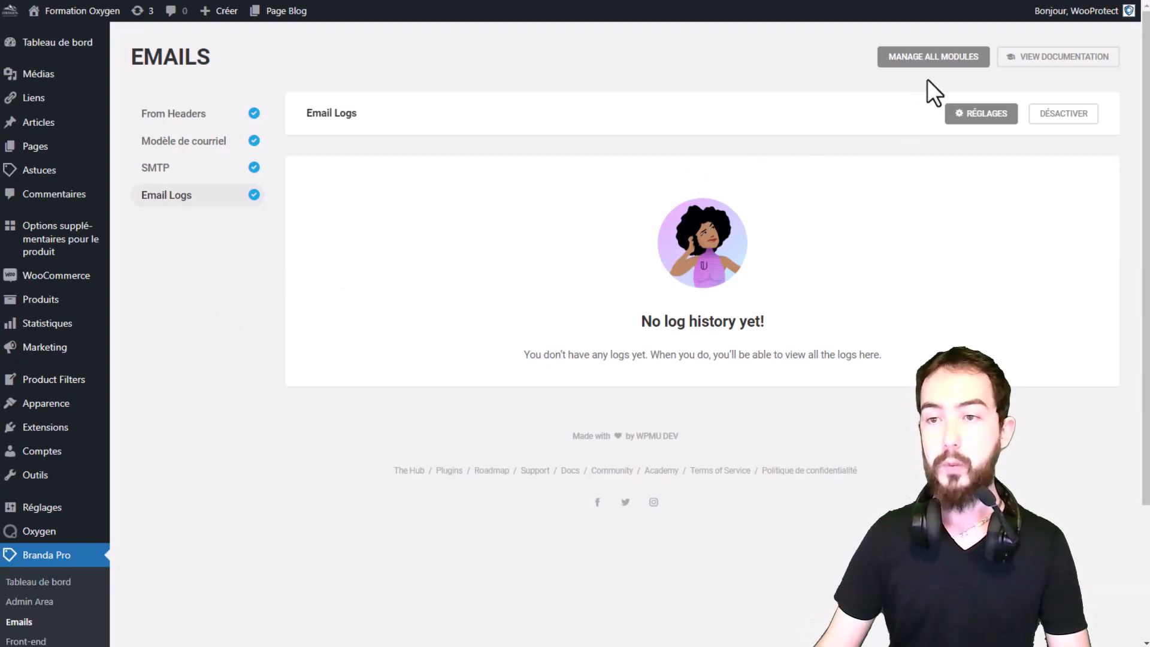
{"action": "left_click", "coordinate": [971, 114]}
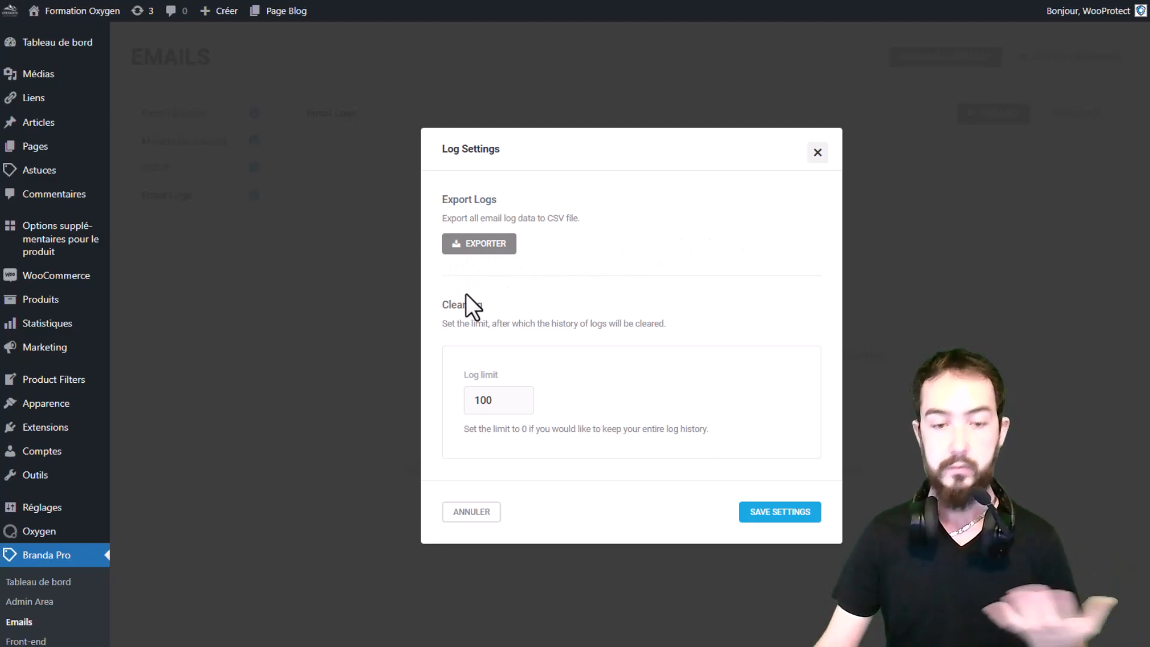
{"action": "left_click", "coordinate": [818, 154]}
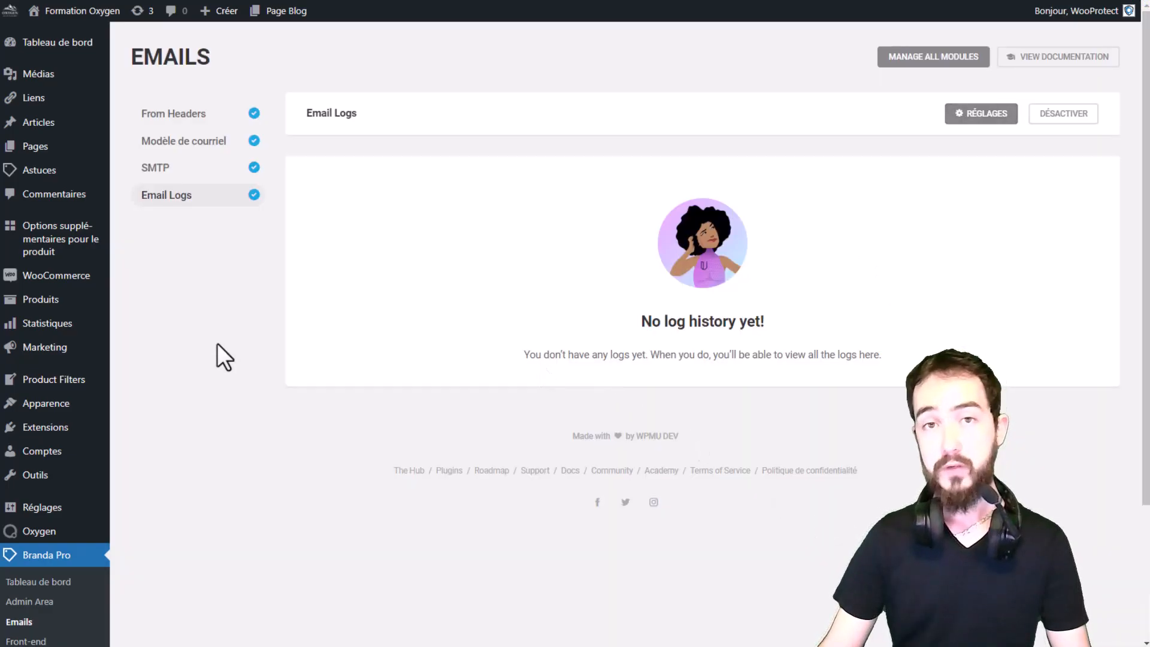